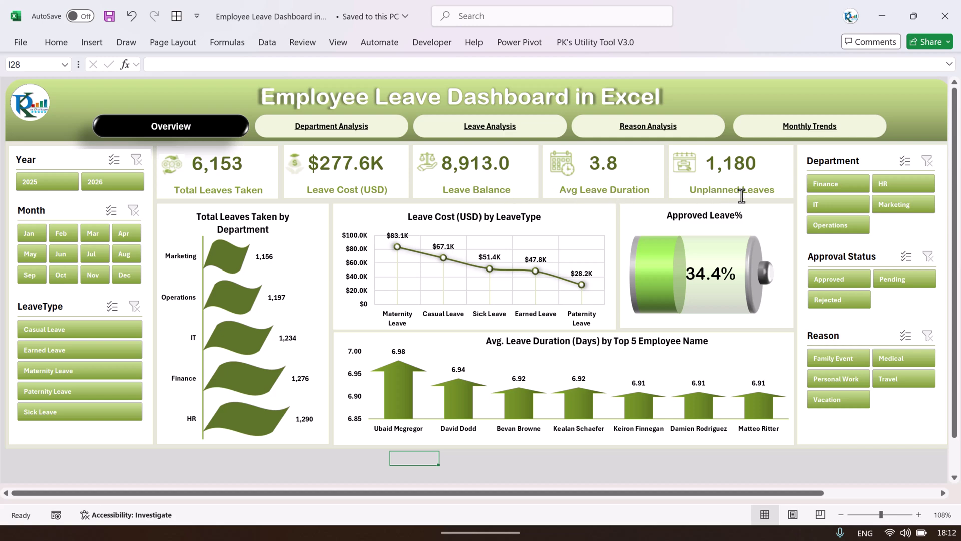
Filter the Overview page to January 2025 and compare the Casual Leave, Earned Leave and Maternity Leave types.
{"action": "left_click", "coordinate": [51, 181]}
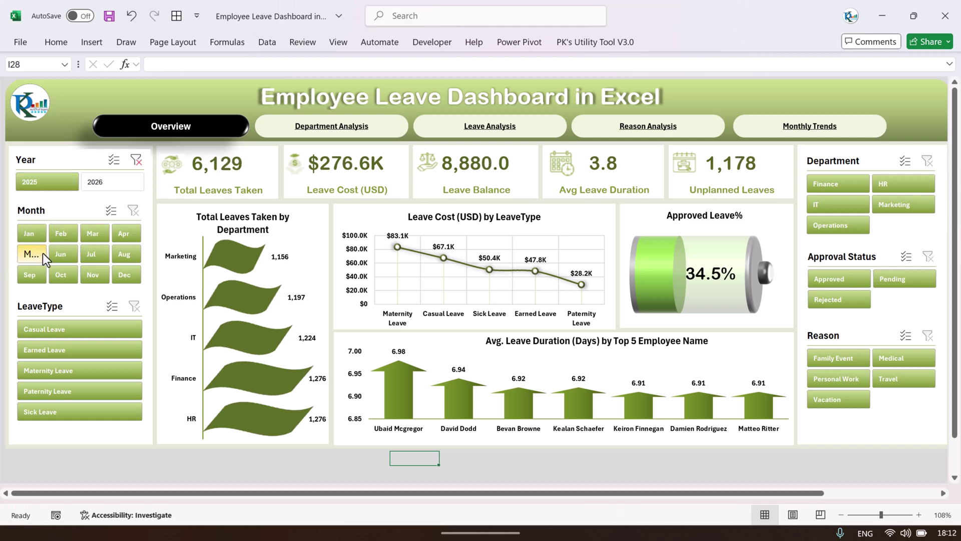
{"action": "left_click", "coordinate": [34, 232]}
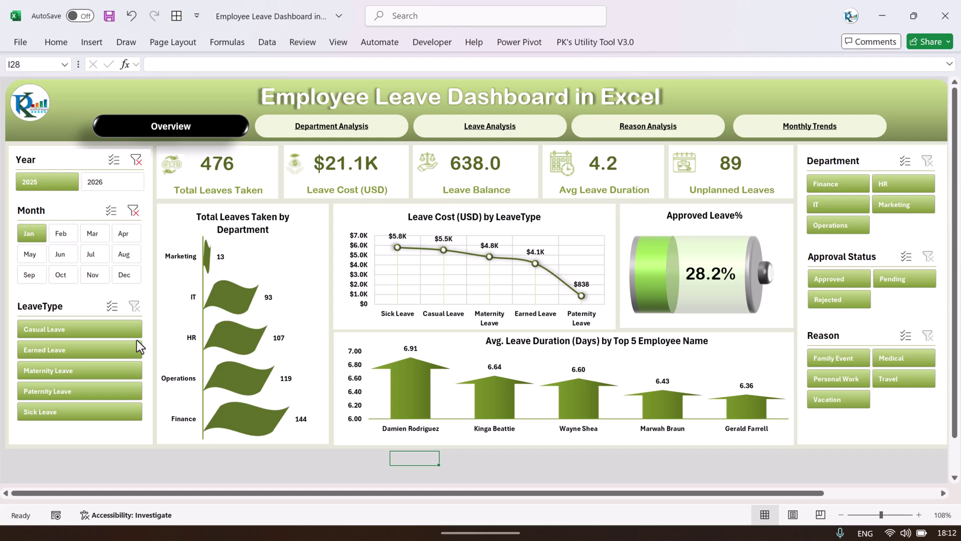
{"action": "left_click", "coordinate": [85, 331]}
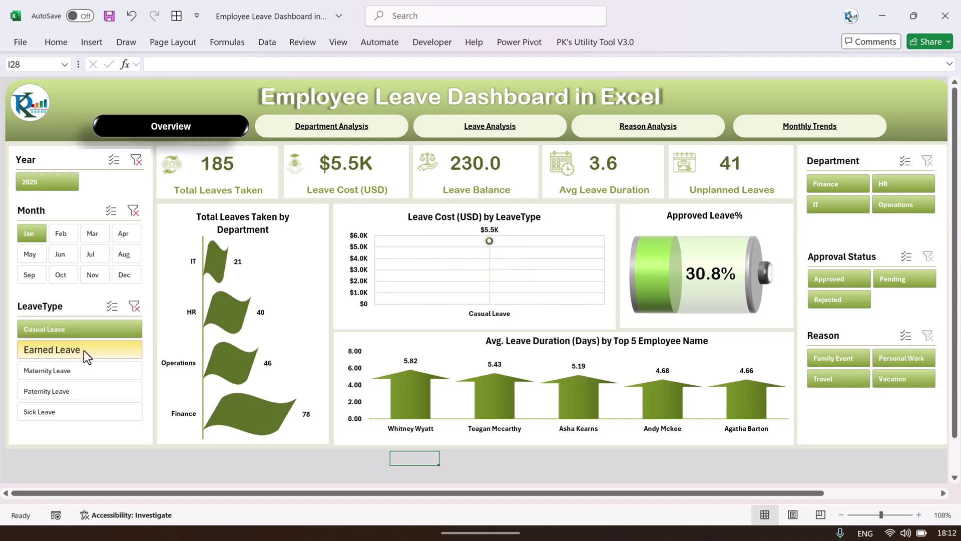
{"action": "left_click", "coordinate": [83, 350]}
{"action": "left_click", "coordinate": [82, 371]}
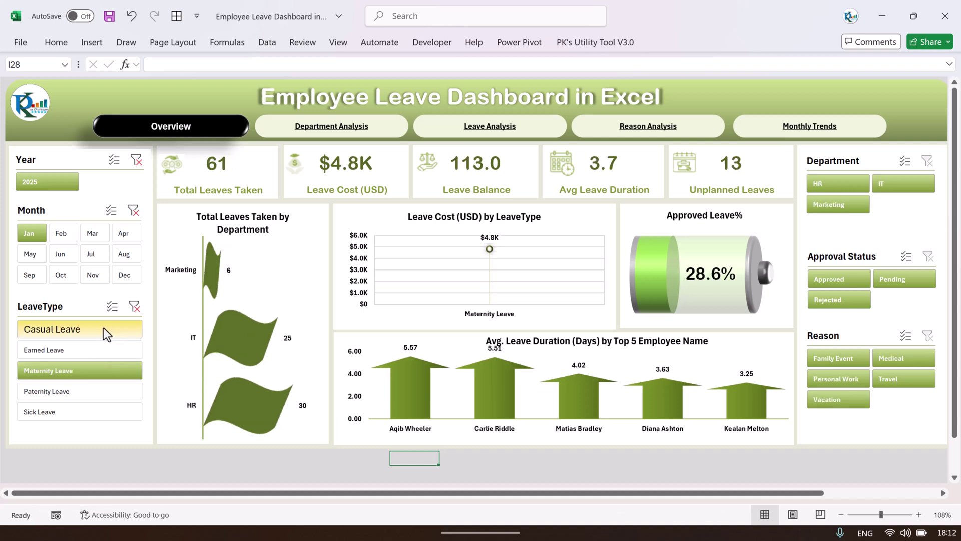
{"action": "left_click", "coordinate": [103, 328]}
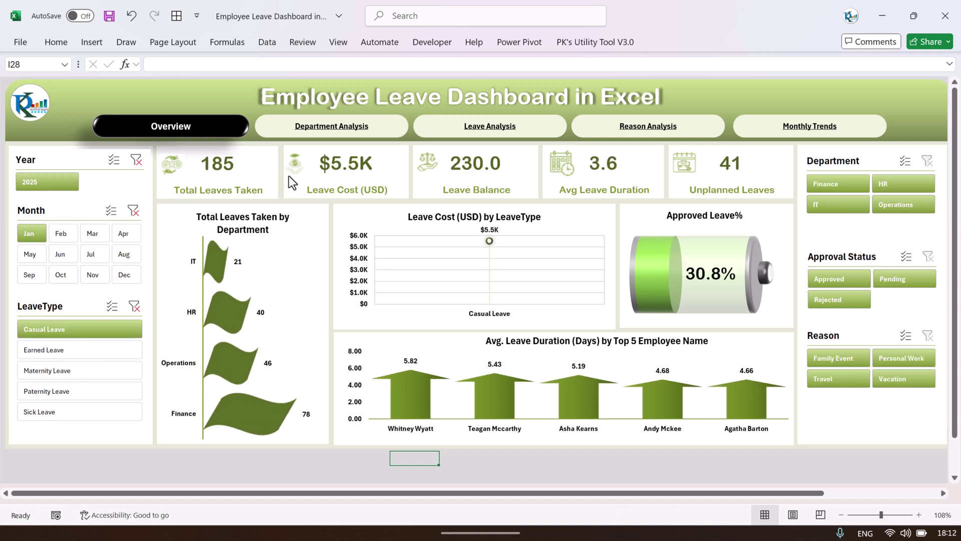
Clear the leave type, month and year filters on the Overview page.
{"action": "left_click", "coordinate": [134, 306]}
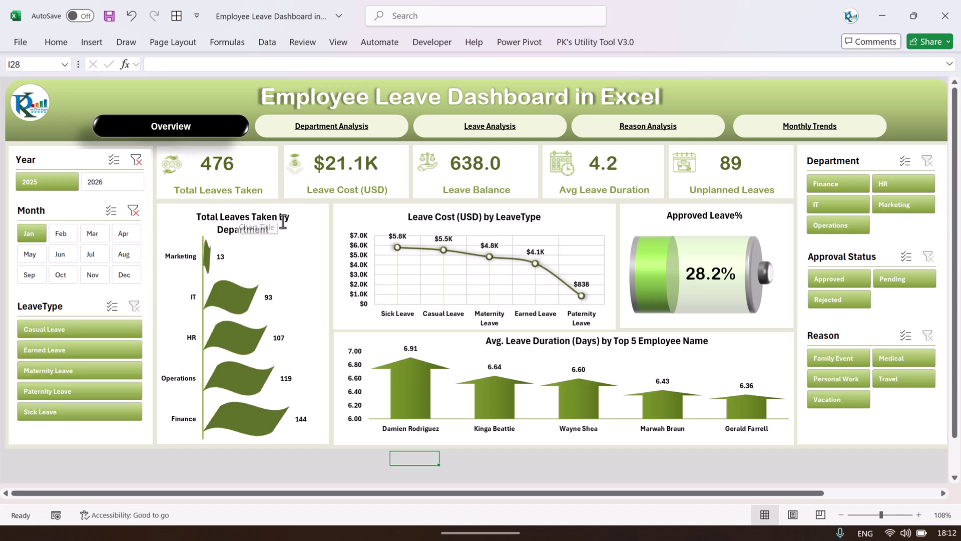
{"action": "mouse_move", "coordinate": [243, 349]}
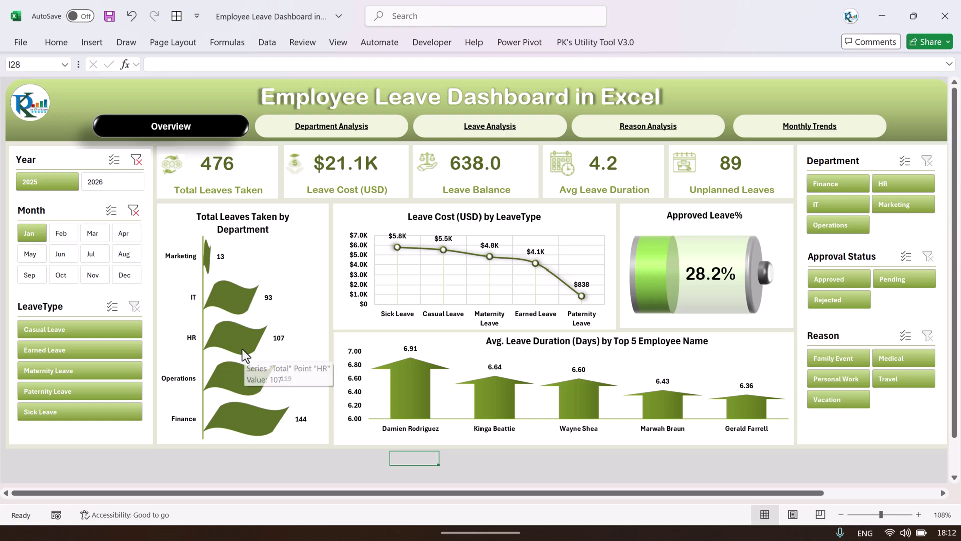
{"action": "left_click", "coordinate": [133, 210]}
{"action": "left_click", "coordinate": [135, 159]}
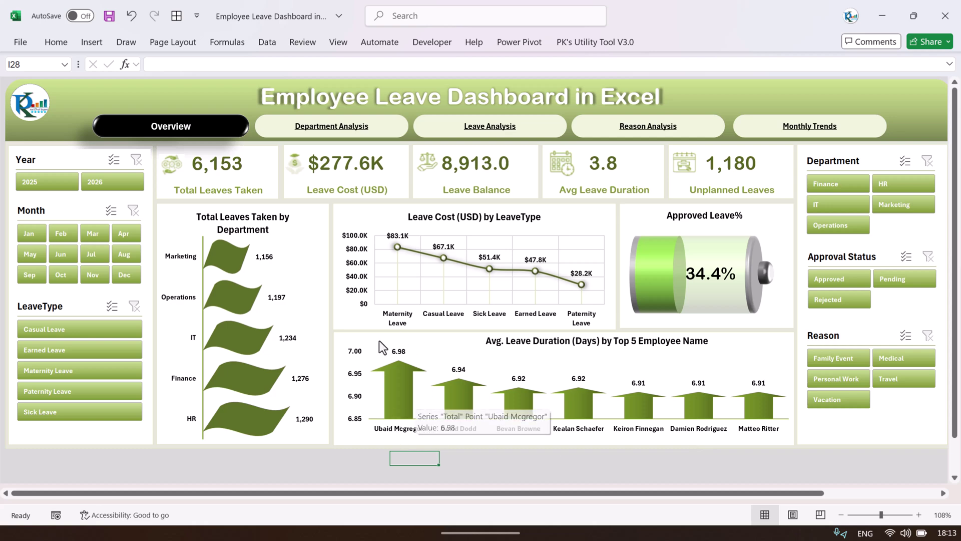
Filter the Overview page by the Finance department and by IT, and restore all departments.
{"action": "left_click", "coordinate": [833, 183]}
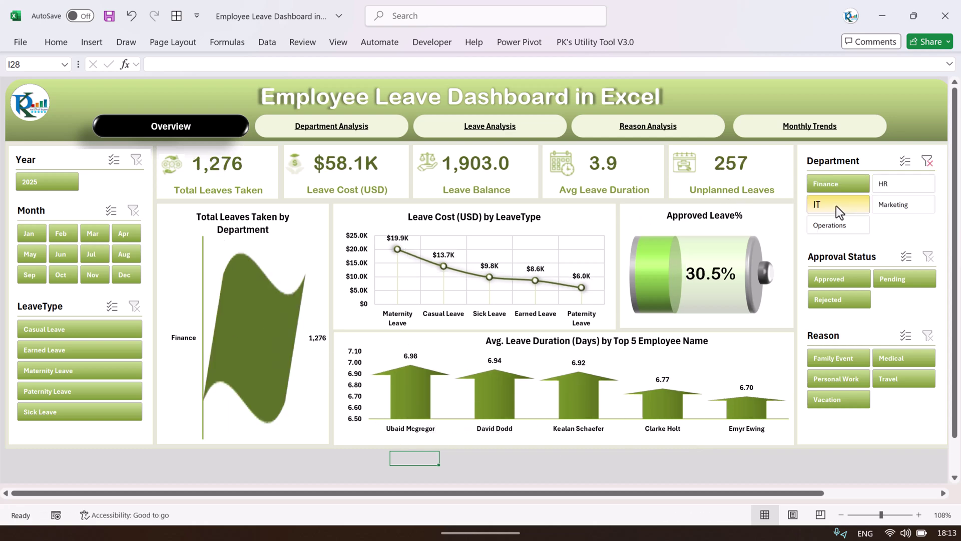
{"action": "left_click", "coordinate": [835, 206]}
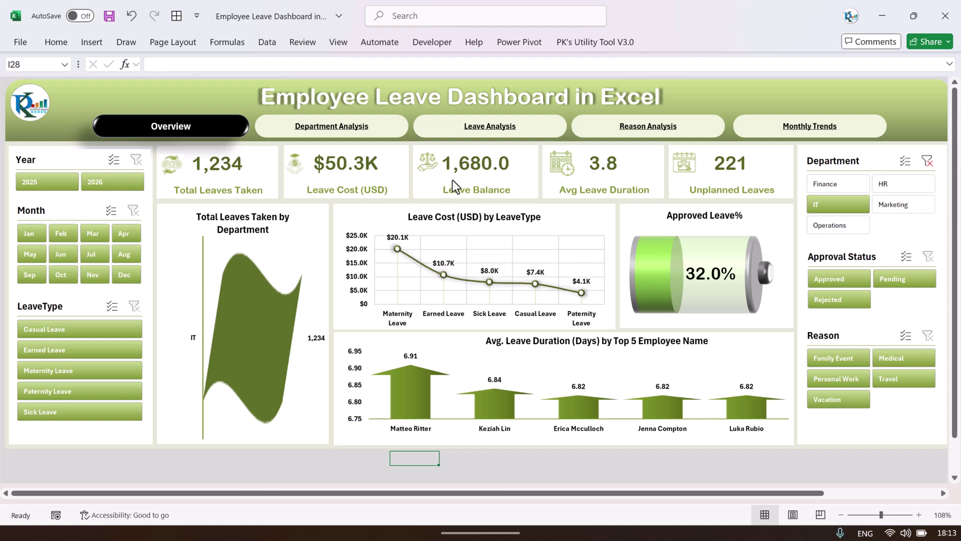
{"action": "left_click", "coordinate": [820, 275]}
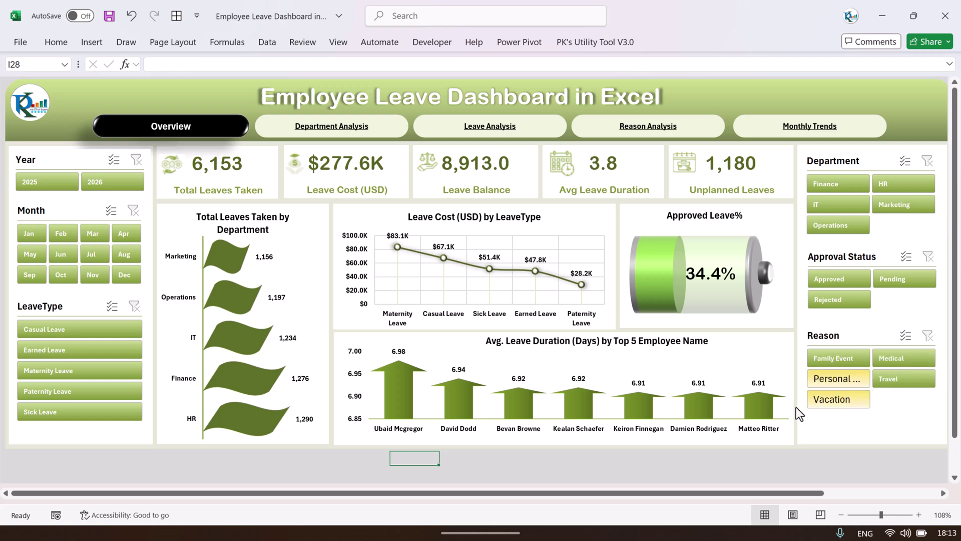
Filter the Overview page by the reasons Personal Work, Family Event and Medical in turn, and clear the reason filter.
{"action": "left_click", "coordinate": [846, 382]}
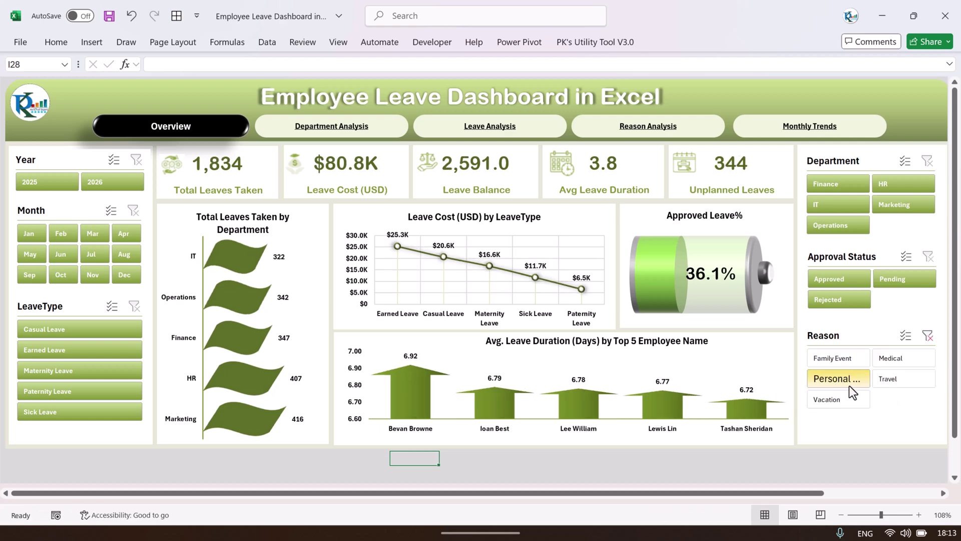
{"action": "left_click", "coordinate": [926, 375]}
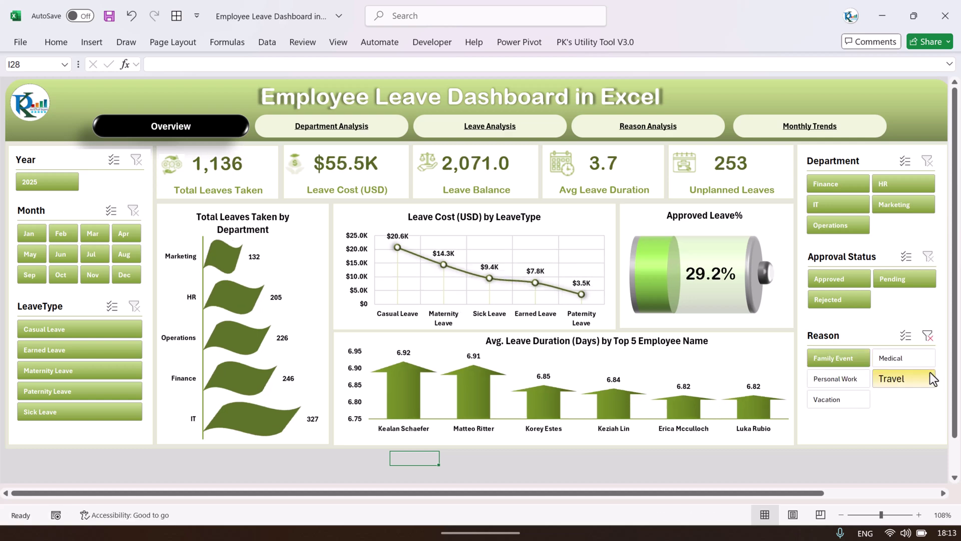
{"action": "left_click", "coordinate": [890, 357]}
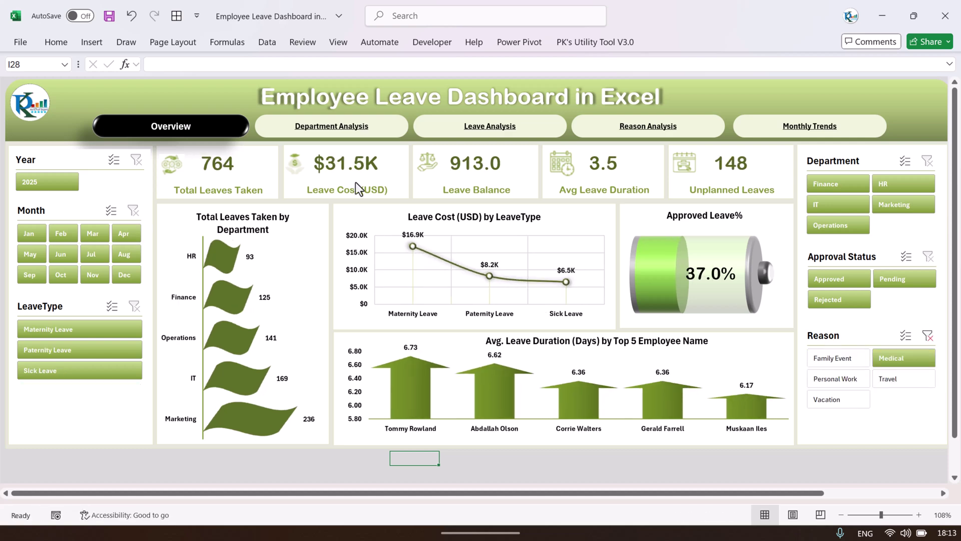
{"action": "left_click", "coordinate": [928, 336]}
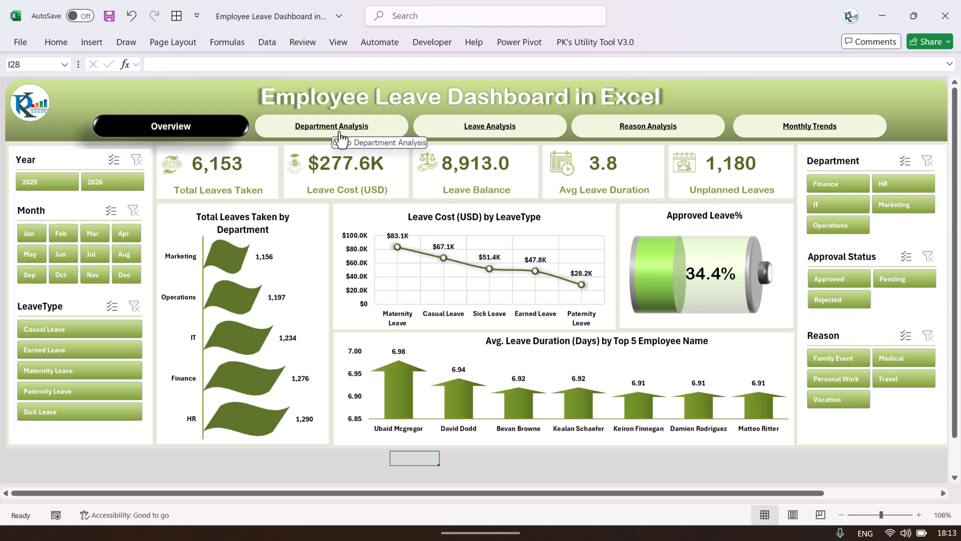
Go through the Department Analysis, Leave Analysis, Reason Analysis and Monthly Trends pages and review their charts.
{"action": "left_click", "coordinate": [338, 136]}
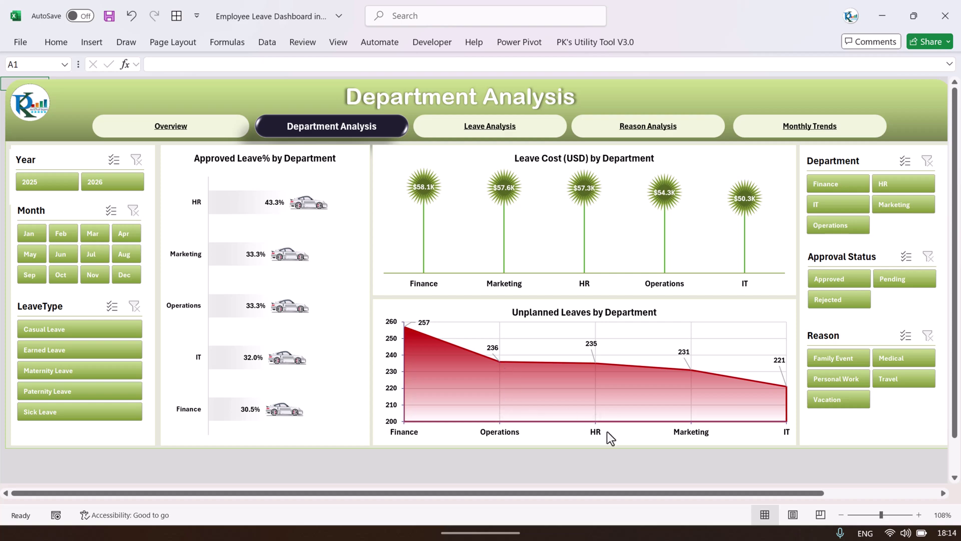
{"action": "left_click", "coordinate": [491, 134]}
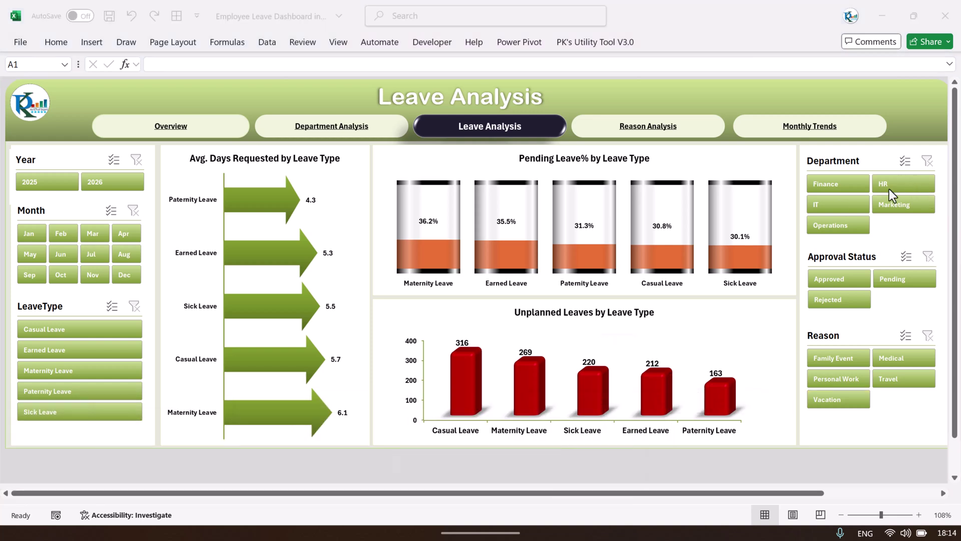
{"action": "left_click", "coordinate": [852, 362]}
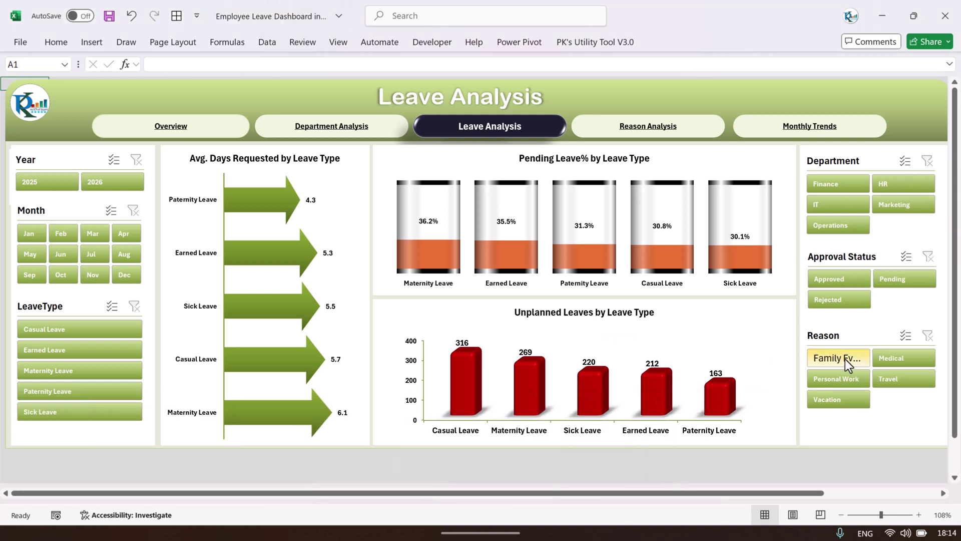
{"action": "left_click", "coordinate": [660, 133]}
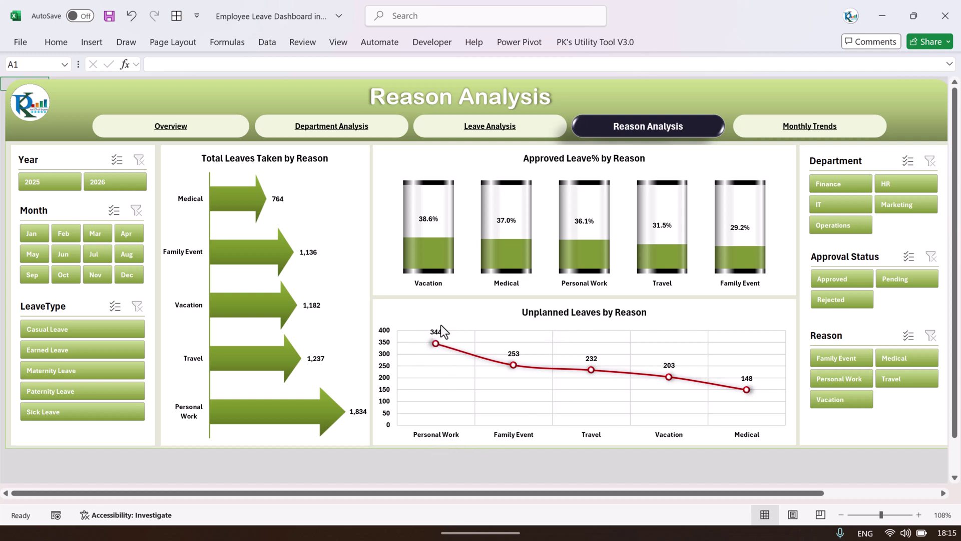
{"action": "left_click", "coordinate": [821, 133]}
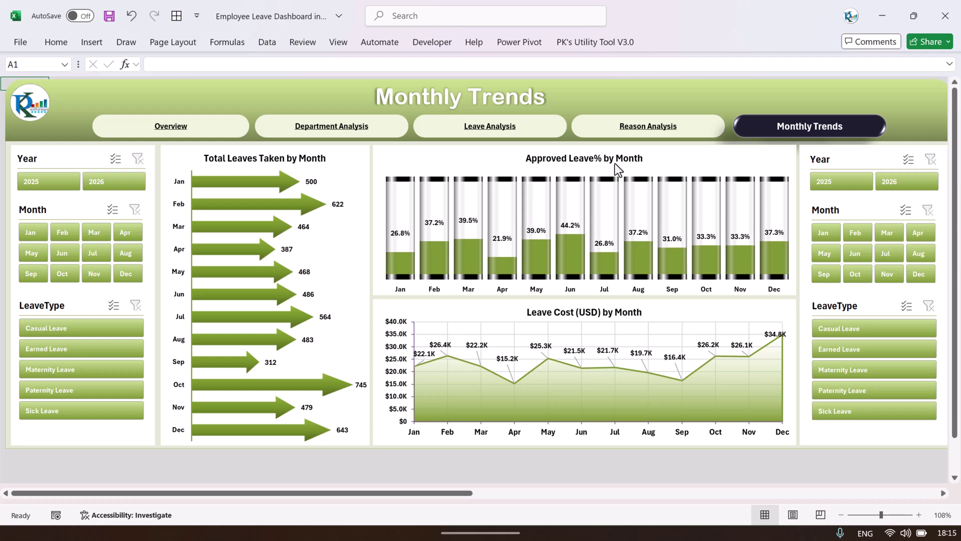
Filter the monthly trends by year 2025, restore both years and return to the Overview page.
{"action": "left_click", "coordinate": [49, 185]}
{"action": "left_click", "coordinate": [104, 182]}
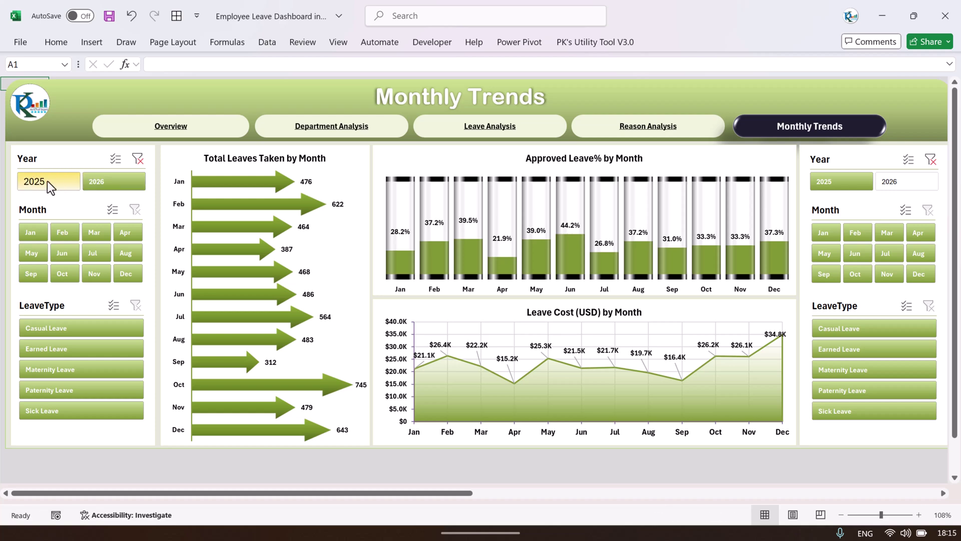
{"action": "left_click", "coordinate": [35, 181], "text": "ctrl"}
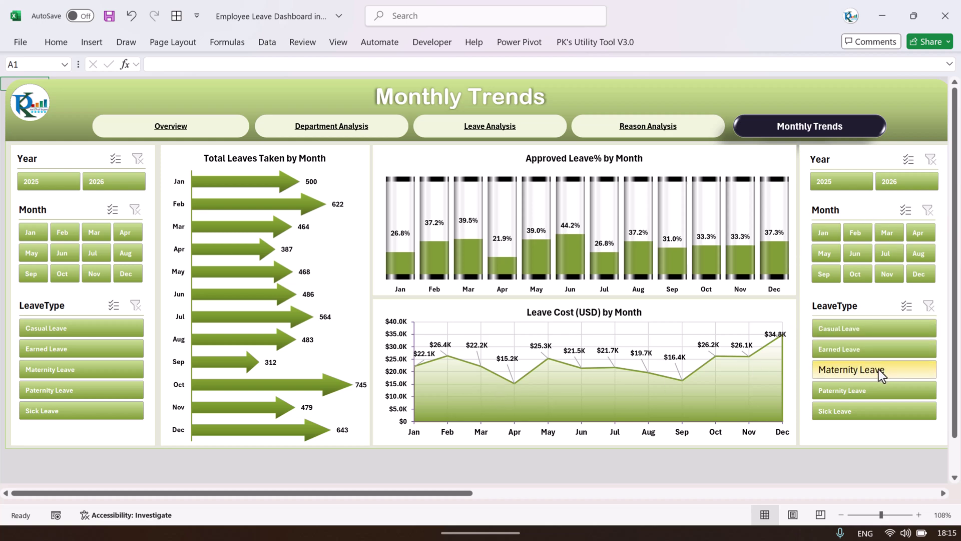
{"action": "left_click", "coordinate": [869, 329]}
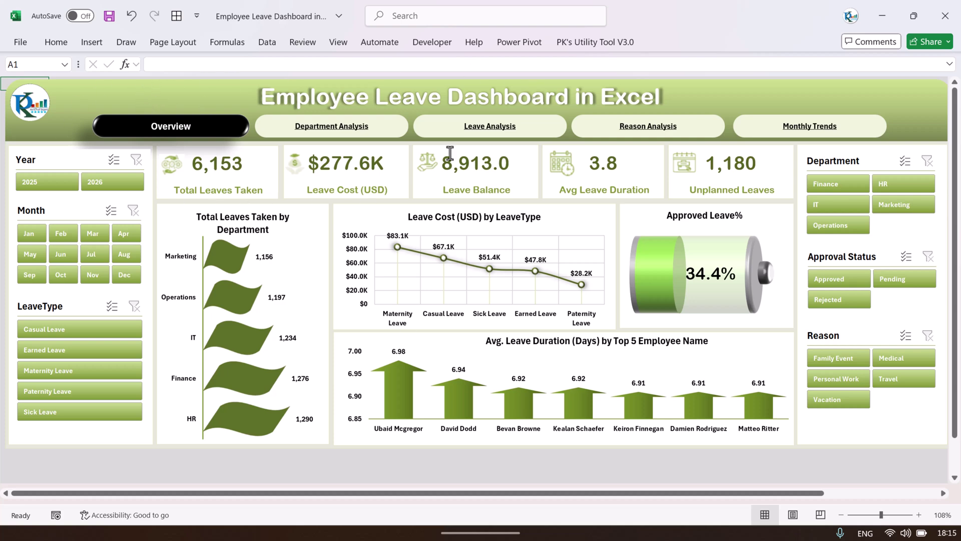
Turn on the display of sheet tabs for this workbook in the advanced Excel options.
{"action": "left_click", "coordinate": [21, 42]}
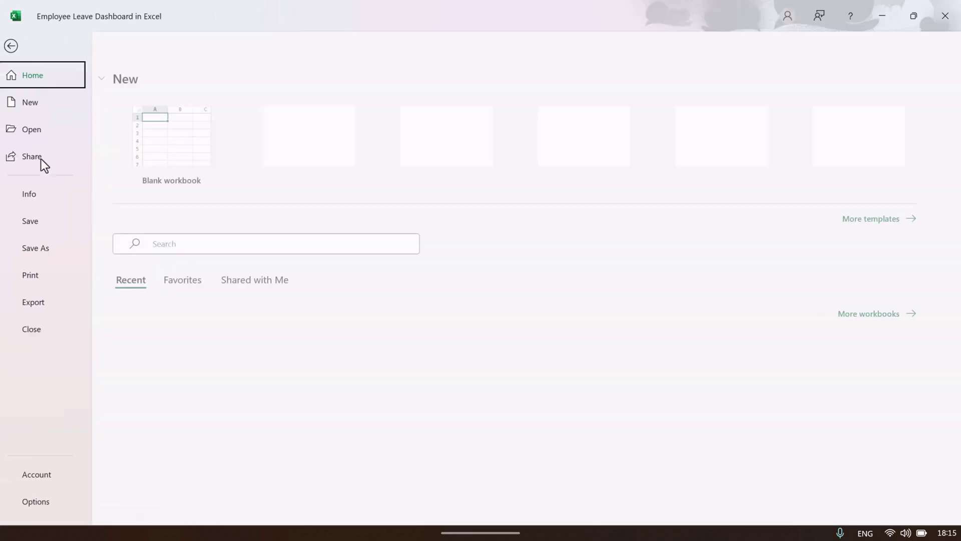
{"action": "left_click", "coordinate": [30, 500]}
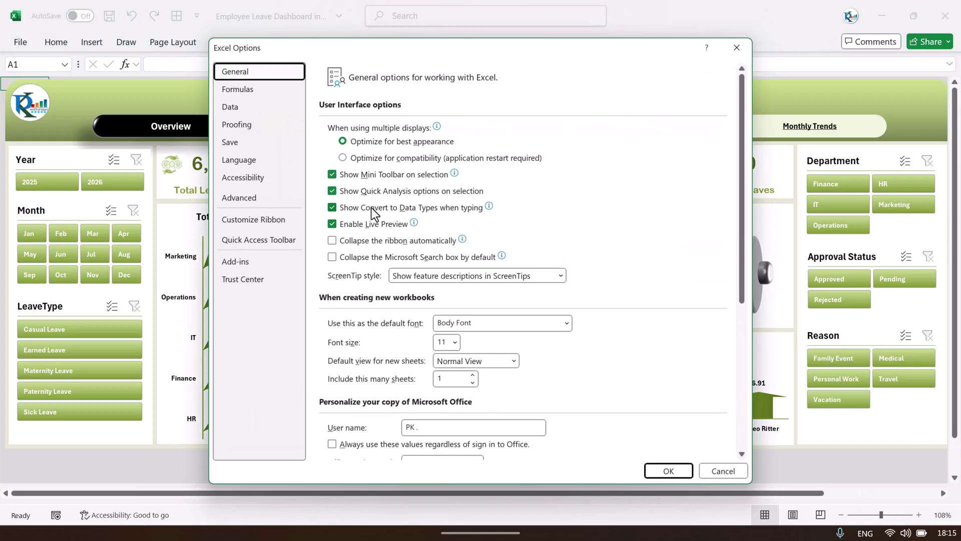
{"action": "left_click", "coordinate": [250, 205]}
{"action": "left_click_drag", "start_coordinate": [744, 119], "coordinate": [362, 316]}
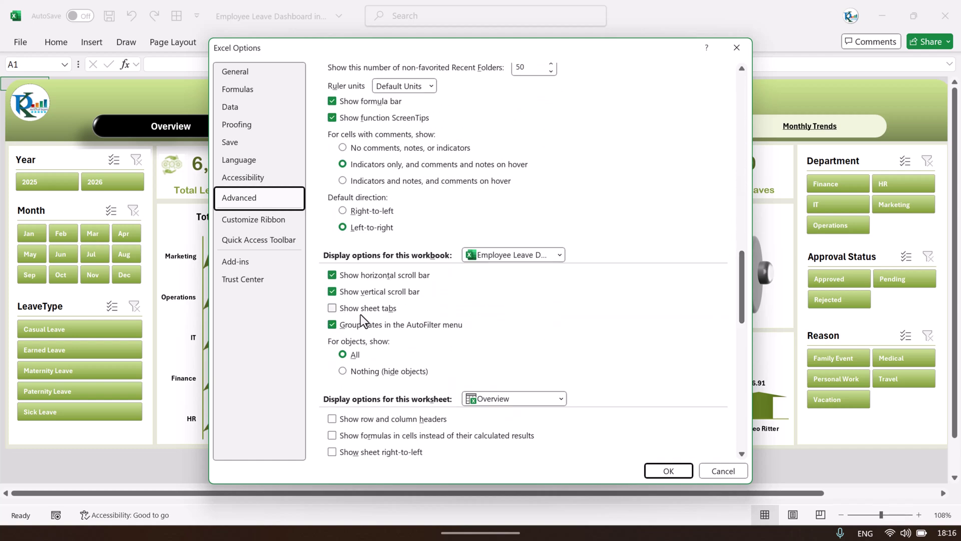
{"action": "left_click", "coordinate": [668, 470]}
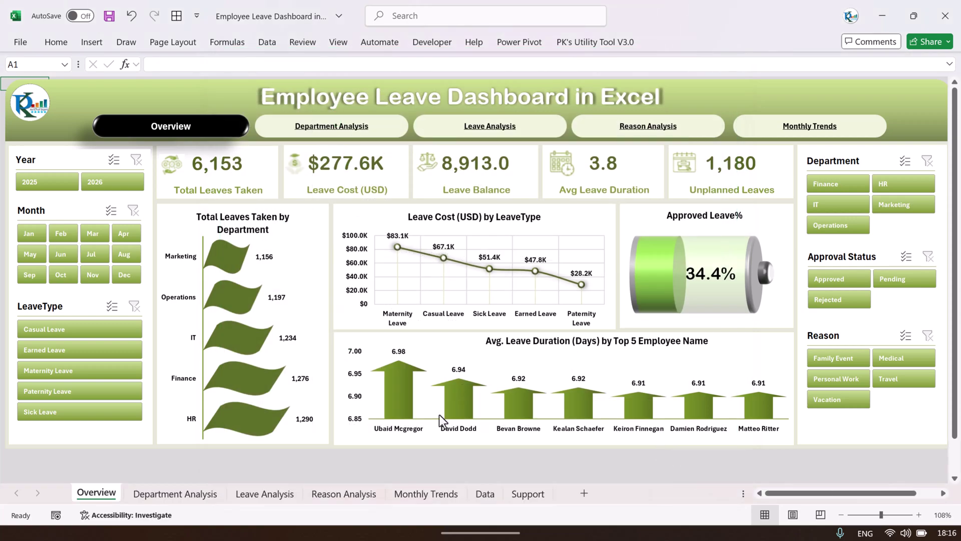
Go through the analysis sheets one after another and open the Data sheet.
{"action": "left_click", "coordinate": [178, 497]}
{"action": "left_click", "coordinate": [286, 493]}
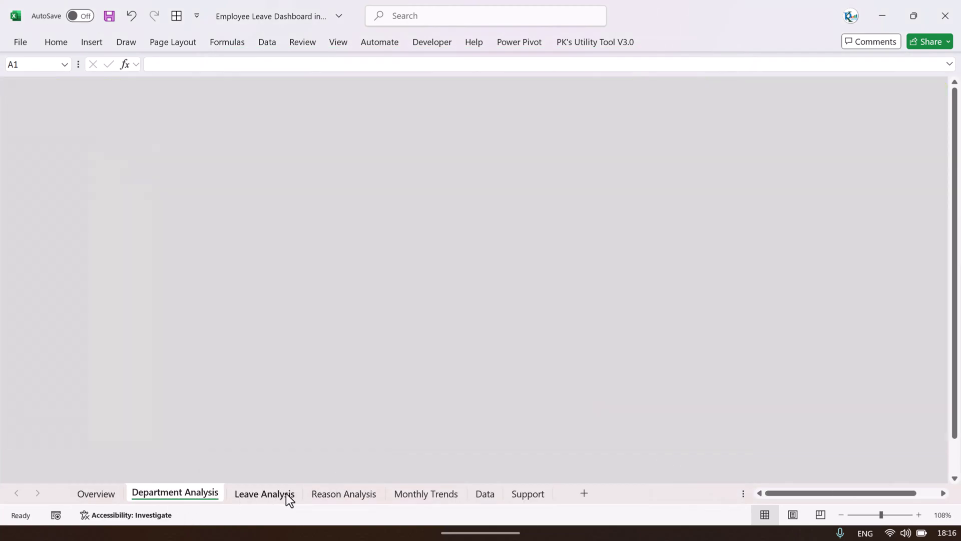
{"action": "left_click", "coordinate": [345, 494]}
{"action": "left_click", "coordinate": [426, 494]}
{"action": "left_click", "coordinate": [484, 494]}
{"action": "left_click", "coordinate": [417, 287]}
Examine the Data sheet's columns from S.No through Days Requested by selecting their first entries.
{"action": "left_click_drag", "start_coordinate": [62, 115], "coordinate": [60, 220]}
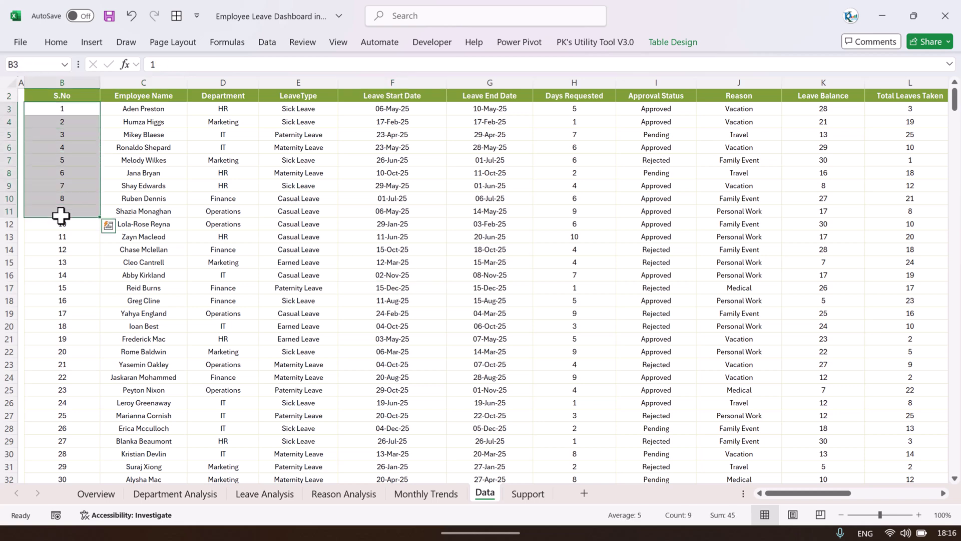
{"action": "left_click_drag", "start_coordinate": [152, 109], "coordinate": [165, 176]}
{"action": "left_click_drag", "start_coordinate": [223, 109], "coordinate": [228, 185]}
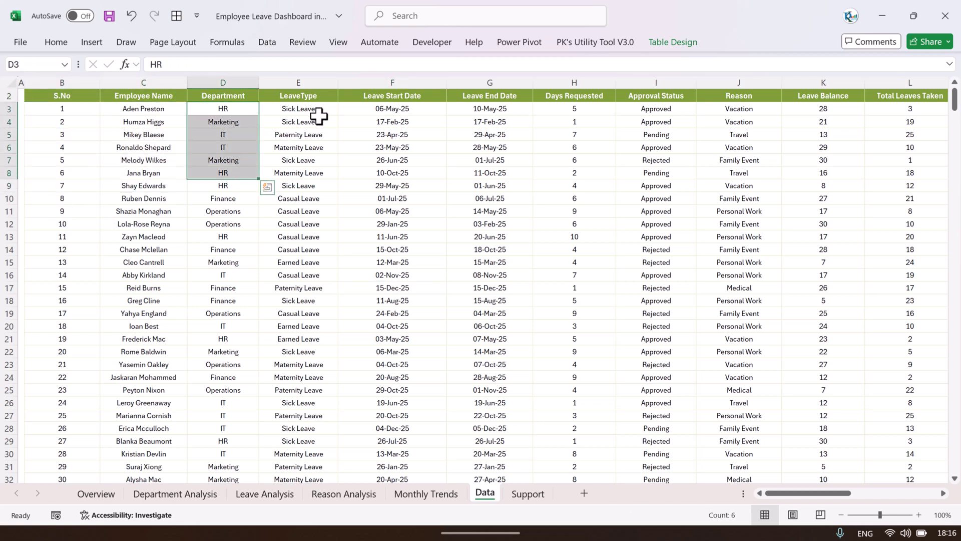
{"action": "left_click_drag", "start_coordinate": [318, 111], "coordinate": [319, 179]}
{"action": "left_click", "coordinate": [410, 110]}
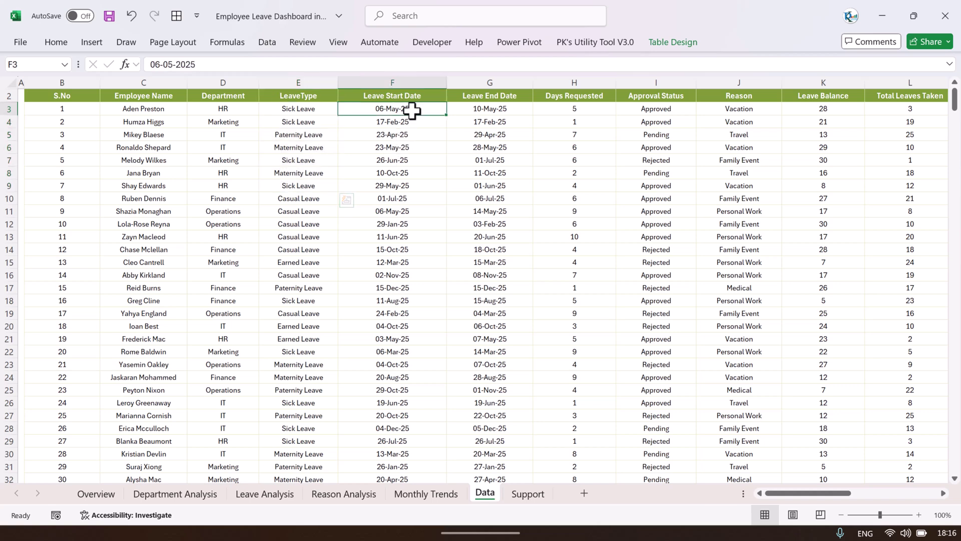
{"action": "left_click_drag", "start_coordinate": [410, 110], "coordinate": [411, 146]}
{"action": "left_click_drag", "start_coordinate": [493, 106], "coordinate": [493, 134]}
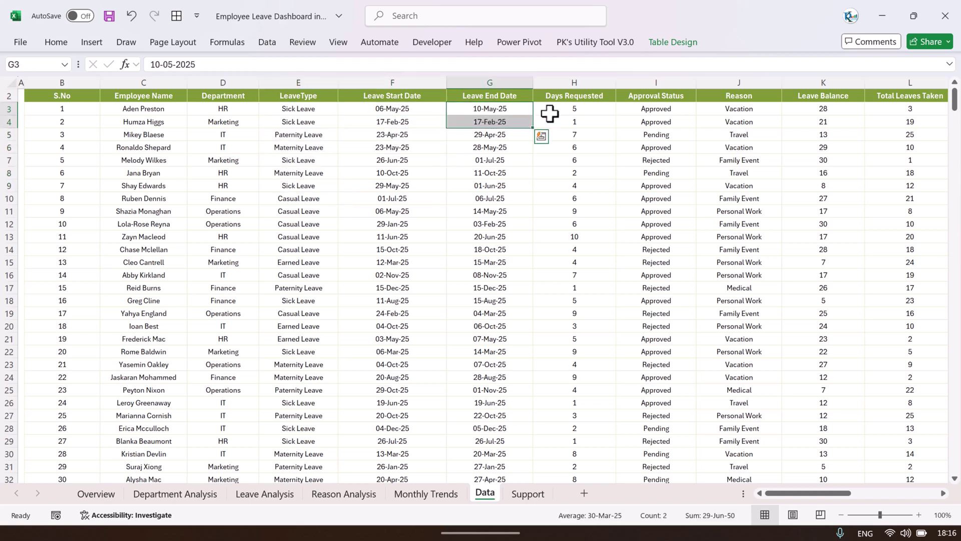
{"action": "left_click", "coordinate": [585, 97]}
{"action": "left_click", "coordinate": [574, 106]}
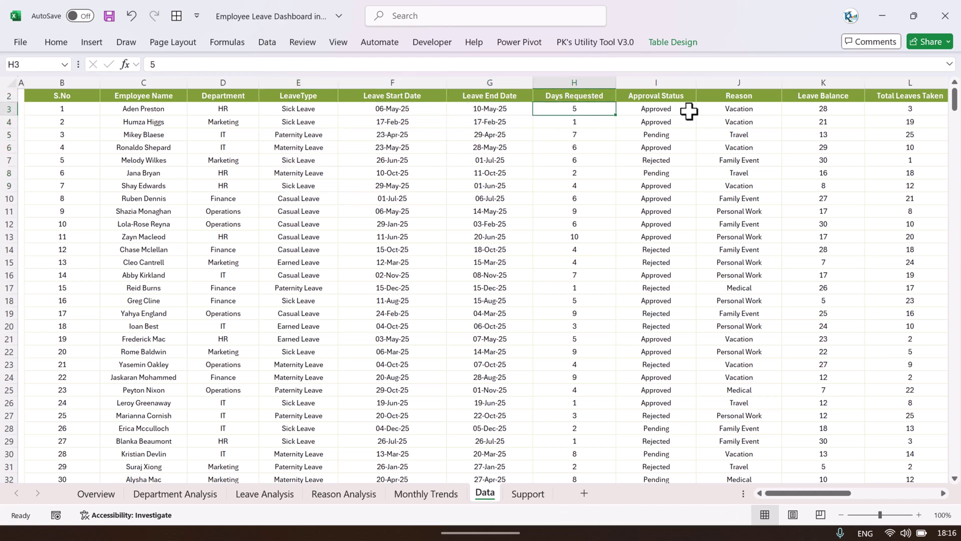
Examine the Approval Status, Reason, Leave Balance and Total Leaves Taken columns by selecting their first entries.
{"action": "key", "text": "Right"}
{"action": "key", "text": "Right"}
{"action": "key", "text": "Right"}
{"action": "key", "text": "Right"}
{"action": "key", "text": "Right"}
{"action": "key", "text": "Right"}
{"action": "key", "text": "Left"}
{"action": "key", "text": "Left"}
{"action": "key", "text": "Left"}
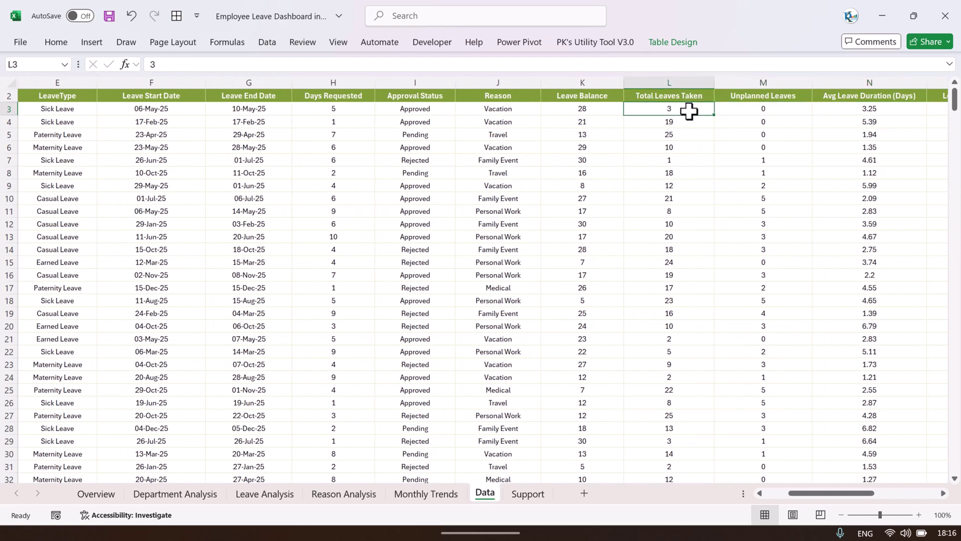
{"action": "key", "text": "Left"}
{"action": "key", "text": "Right"}
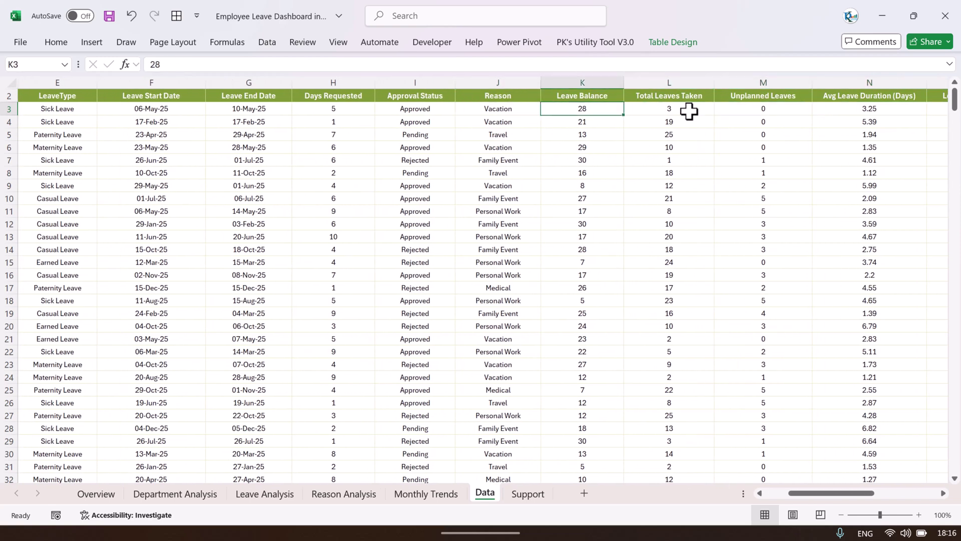
{"action": "key", "text": "Right"}
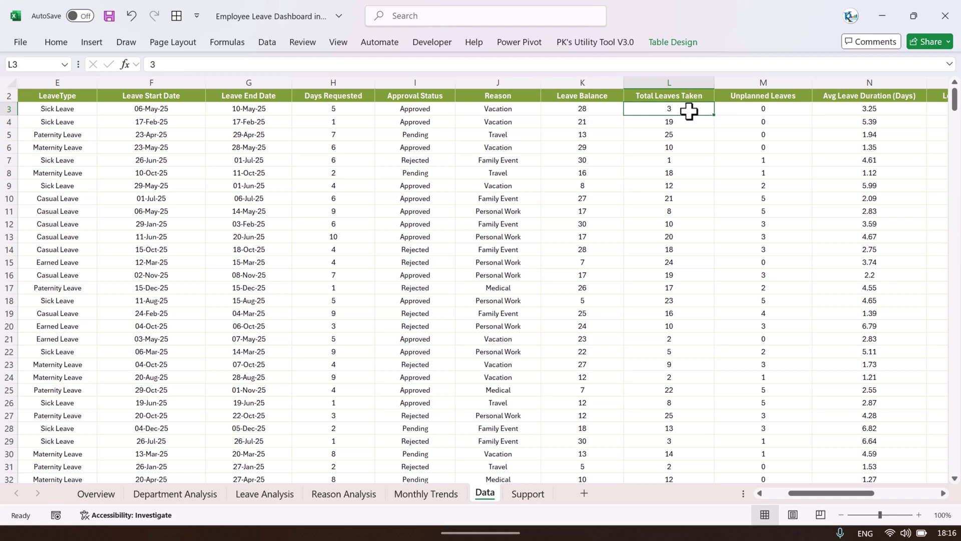
Examine the first entries of the Unplanned Leaves, Avg Leave Duration (Days) and Leave Cost (USD) columns.
{"action": "key", "text": "Right"}
{"action": "key", "text": "Right"}
{"action": "key", "text": "Right"}
{"action": "key", "text": "Left"}
{"action": "key", "text": "Left"}
{"action": "key", "text": "Right"}
{"action": "key", "text": "Right"}
{"action": "key", "text": "Right"}
{"action": "key", "text": "Right"}
{"action": "key", "text": "Left"}
{"action": "key", "text": "Left"}
{"action": "key", "text": "Left"}
{"action": "key", "text": "Left"}
{"action": "key", "text": "Right"}
{"action": "key", "text": "Right"}
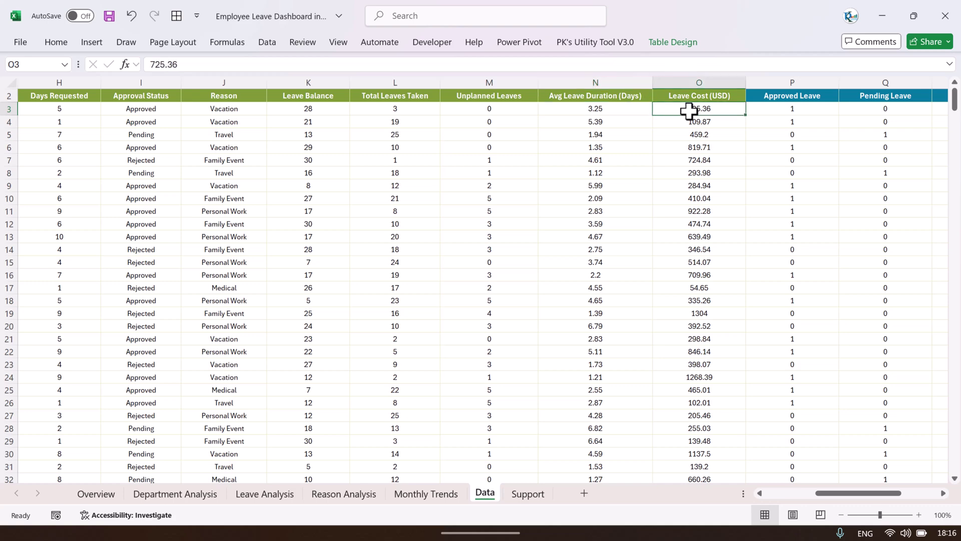
Run through the first row of the blue calculated columns from Approved Leave to Year and return to Approved Leave.
{"action": "key", "text": "Right"}
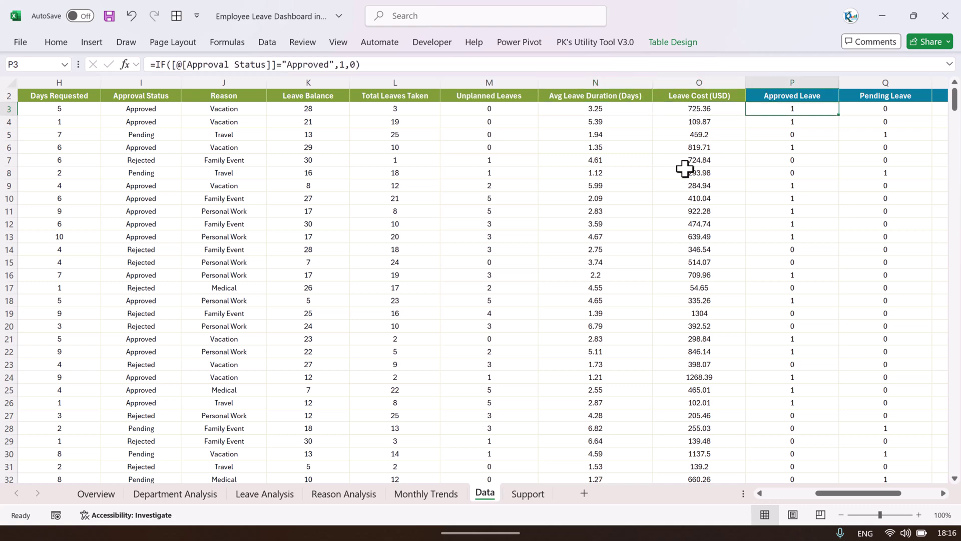
{"action": "key", "text": "Right"}
{"action": "key", "text": "Right"}
{"action": "key", "text": "Right"}
{"action": "key", "text": "Right"}
{"action": "key", "text": "Right"}
{"action": "key", "text": "Right"}
{"action": "key", "text": "Left"}
{"action": "key", "text": "Left"}
{"action": "key", "text": "Left"}
{"action": "key", "text": "Left"}
{"action": "key", "text": "Left"}
{"action": "key", "text": "Left"}
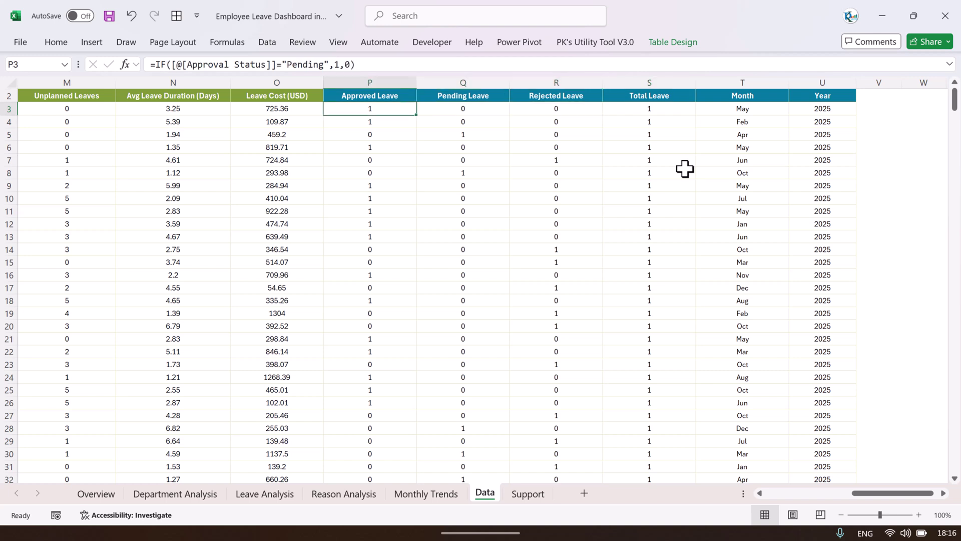
Examine the formulas of the Pending Leave, Rejected Leave, Total Leave, Month and Year columns, ending on Approved Leave.
{"action": "key", "text": "Right"}
{"action": "key", "text": "Right"}
{"action": "key", "text": "Right"}
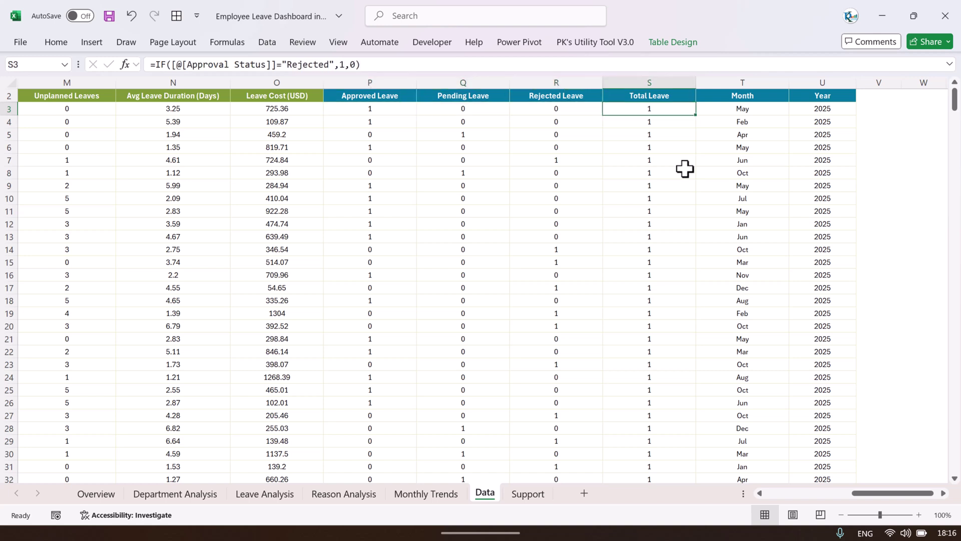
{"action": "key", "text": "Right"}
{"action": "key", "text": "Right"}
{"action": "key", "text": "Left"}
{"action": "key", "text": "Left"}
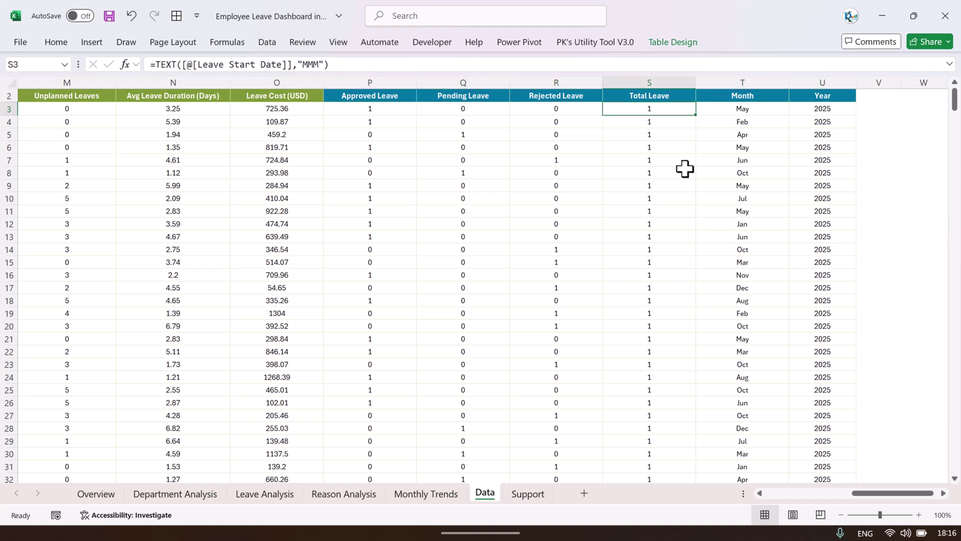
{"action": "key", "text": "Left"}
{"action": "key", "text": "Left"}
{"action": "key", "text": "Left"}
{"action": "key", "text": "Right"}
{"action": "key", "text": "Right"}
{"action": "key", "text": "Right"}
{"action": "key", "text": "Right"}
{"action": "key", "text": "Right"}
{"action": "key", "text": "Left"}
{"action": "key", "text": "Left"}
{"action": "key", "text": "Left"}
{"action": "key", "text": "Left"}
{"action": "key", "text": "Left"}
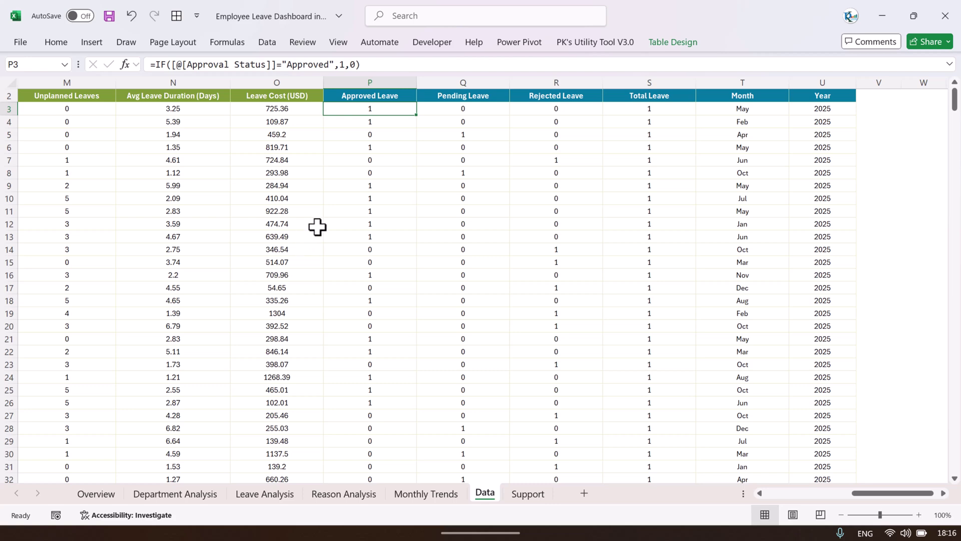
Try clearing all records below the headers of the green source columns from S.No onward, and undo the clearing.
{"action": "key", "text": "ctrl+Left"}
{"action": "key", "text": "shift+Right"}
{"action": "key", "text": "shift+Right"}
{"action": "key", "text": "shift+Right"}
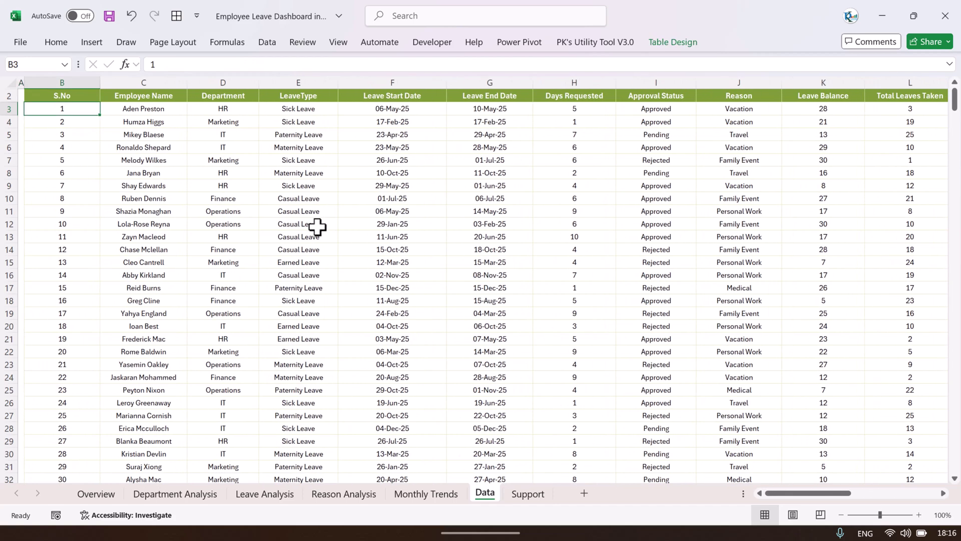
{"action": "key", "text": "shift+Right"}
{"action": "key", "text": "shift+Right"}
{"action": "key", "text": "shift+Right"}
{"action": "key", "text": "shift+Right"}
{"action": "key", "text": "shift+Right"}
{"action": "key", "text": "shift+Right"}
{"action": "key", "text": "shift+Right"}
{"action": "key", "text": "shift+Right"}
{"action": "key", "text": "shift+Right"}
{"action": "key", "text": "shift+Right"}
{"action": "key", "text": "shift+Right"}
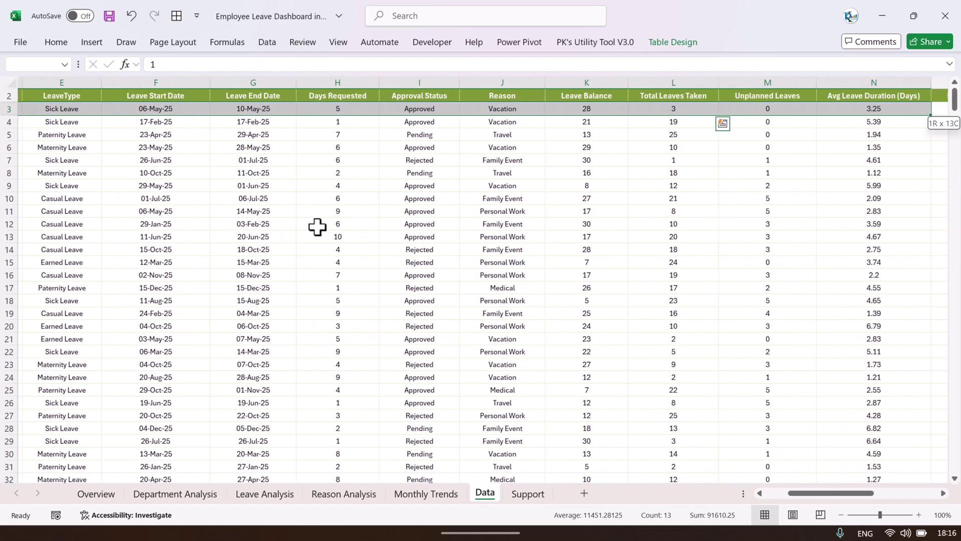
{"action": "key", "text": "shift+Right"}
{"action": "key", "text": "shift+Right"}
{"action": "key", "text": "shift+Right"}
{"action": "key", "text": "shift+Left"}
{"action": "key", "text": "shift+Left"}
{"action": "key", "text": "shift+Left"}
{"action": "key", "text": "shift+Left"}
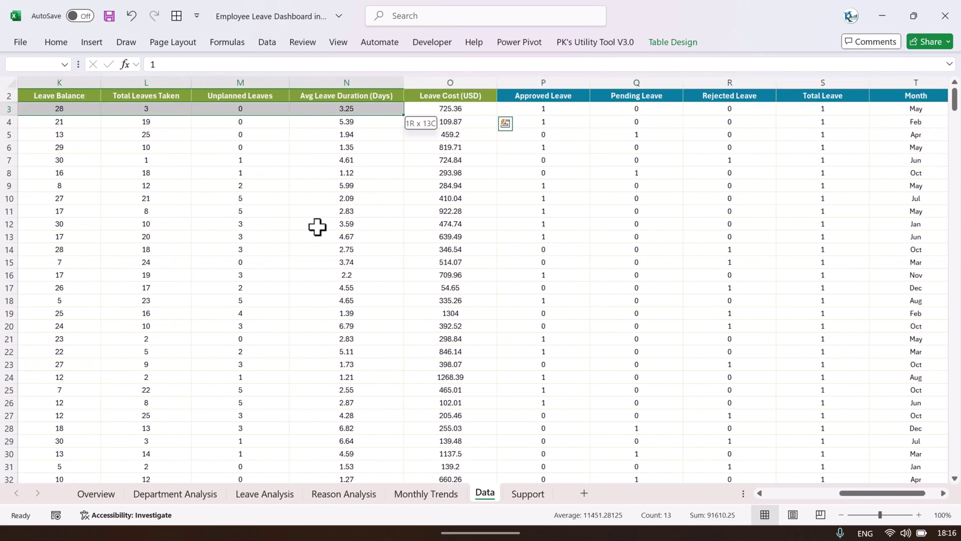
{"action": "key", "text": "ctrl+shift+Down"}
{"action": "key", "text": "ctrl+minus"}
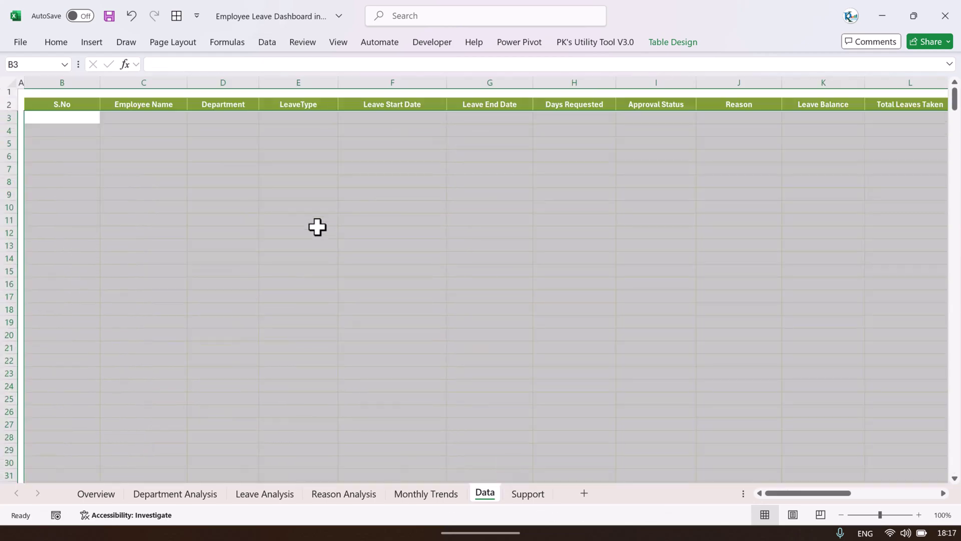
{"action": "key", "text": "Up"}
{"action": "key", "text": "Down"}
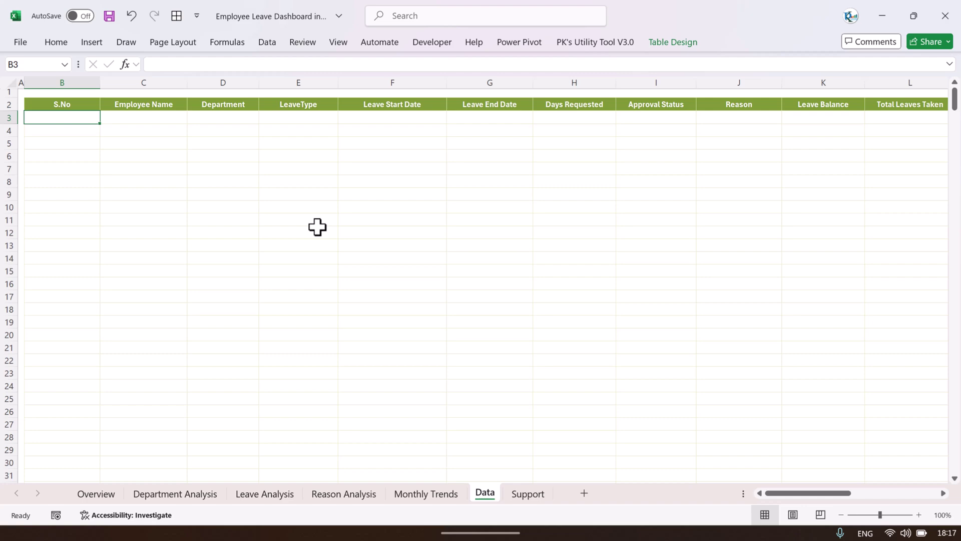
{"action": "key", "text": "ctrl+z"}
{"action": "left_click", "coordinate": [344, 154]}
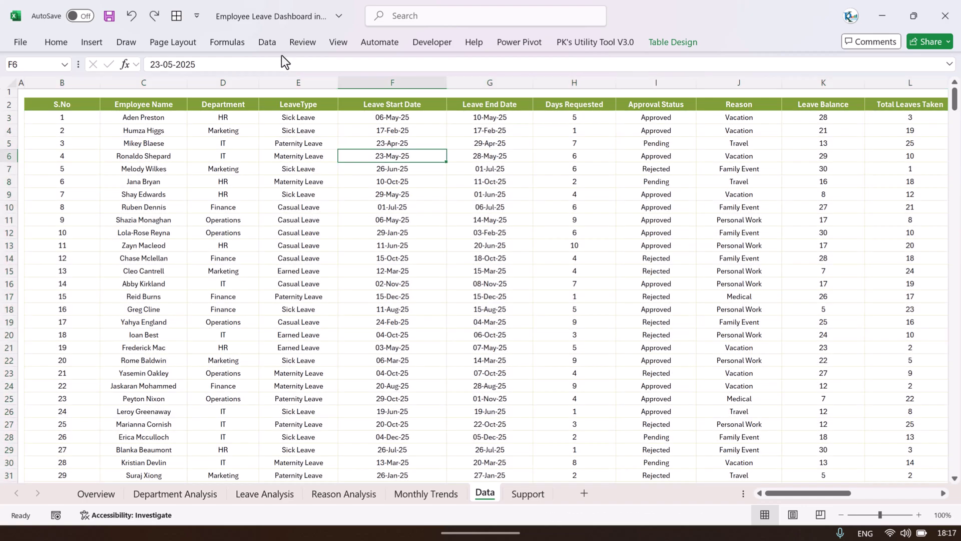
Refresh all data in the workbook and collapse the ribbon.
{"action": "left_click", "coordinate": [276, 42]}
{"action": "left_click", "coordinate": [251, 95]}
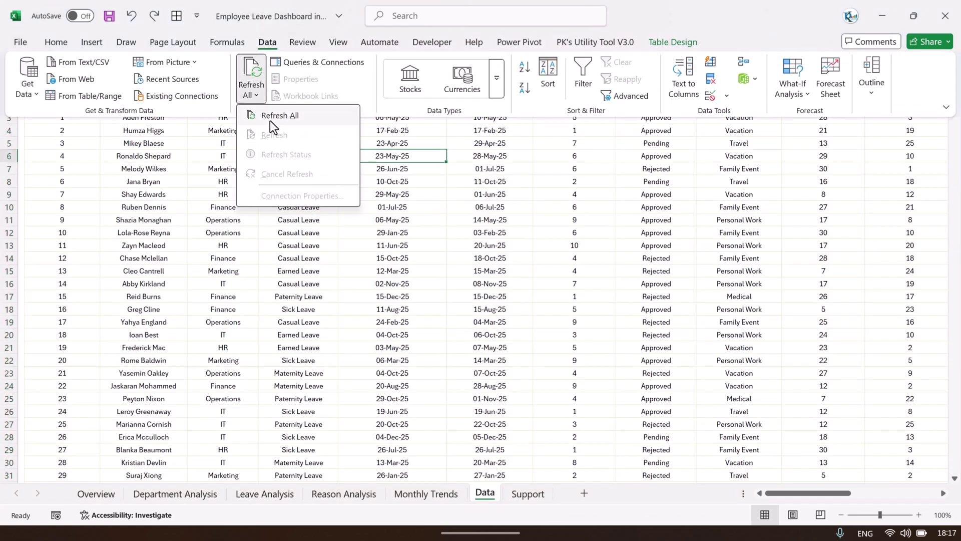
{"action": "left_click", "coordinate": [270, 122]}
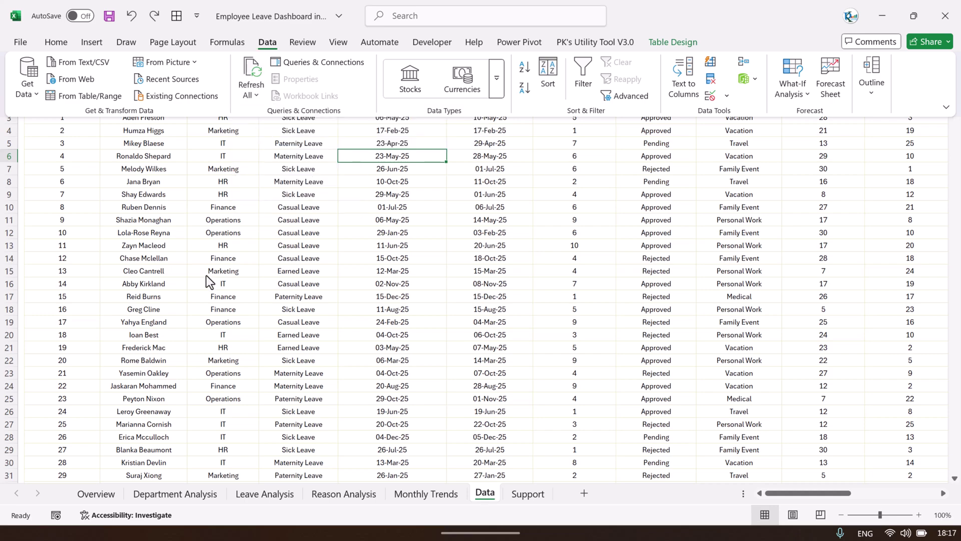
{"action": "key", "text": "ctrl+F1"}
Go through the dashboard sheets from Overview to Monthly Trends and return to the Data sheet.
{"action": "left_click", "coordinate": [100, 495]}
{"action": "left_click", "coordinate": [176, 499]}
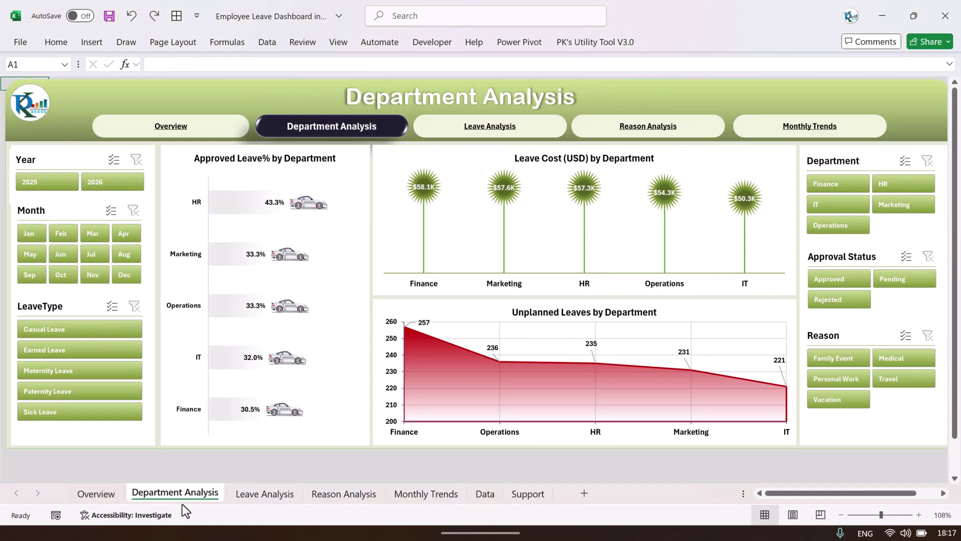
{"action": "left_click", "coordinate": [266, 498]}
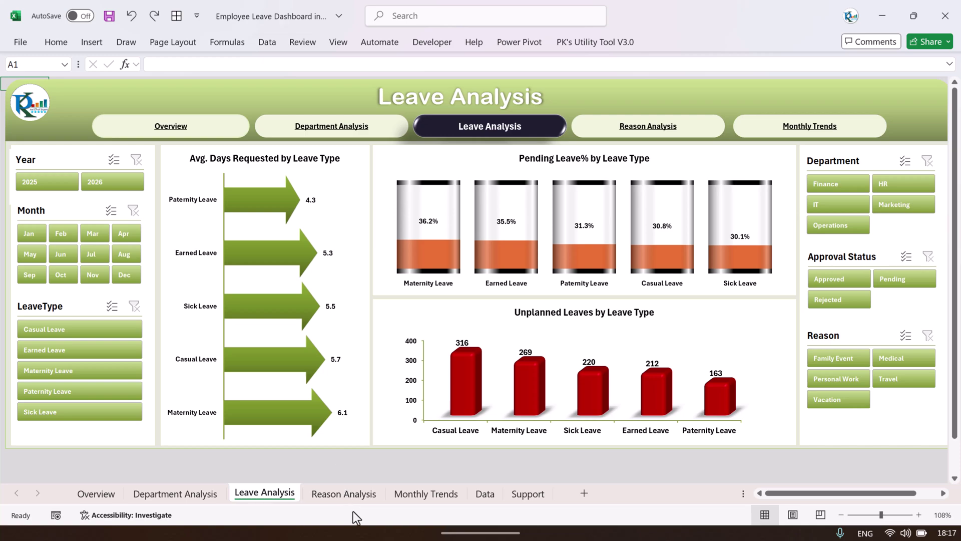
{"action": "left_click", "coordinate": [360, 497]}
{"action": "left_click", "coordinate": [431, 497]}
{"action": "left_click", "coordinate": [484, 495]}
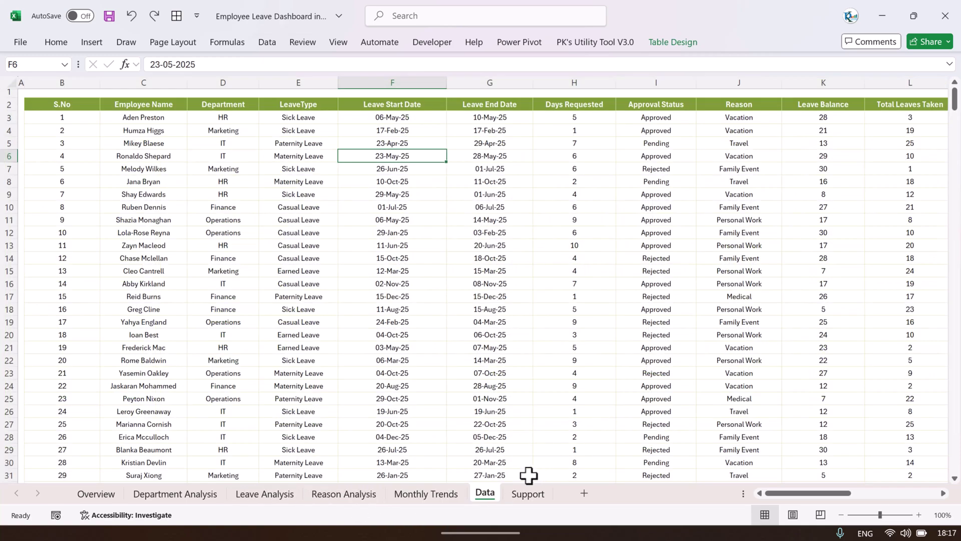
Open the Support sheet and view its pivot tables from the Overview section at the sheet's beginning.
{"action": "left_click", "coordinate": [527, 495]}
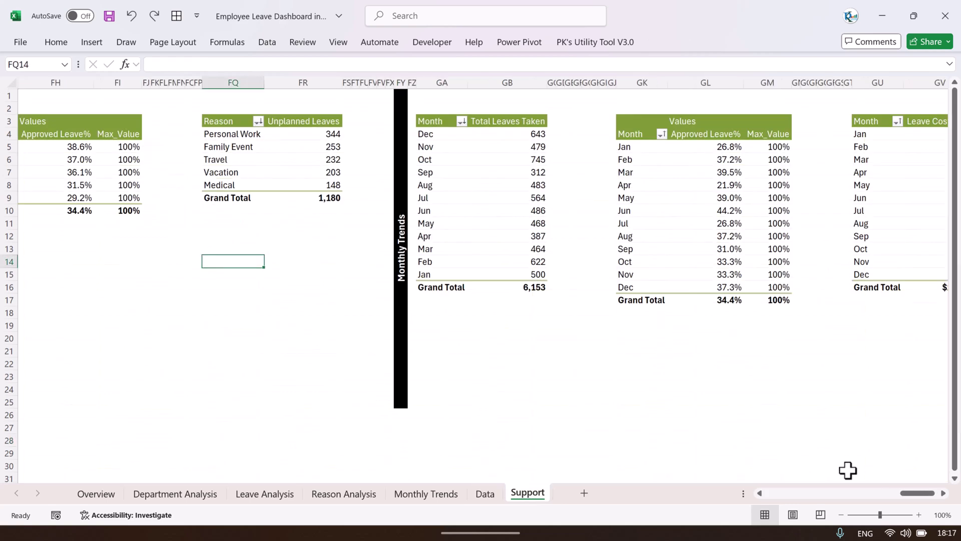
{"action": "left_click_drag", "start_coordinate": [927, 495], "coordinate": [769, 496]}
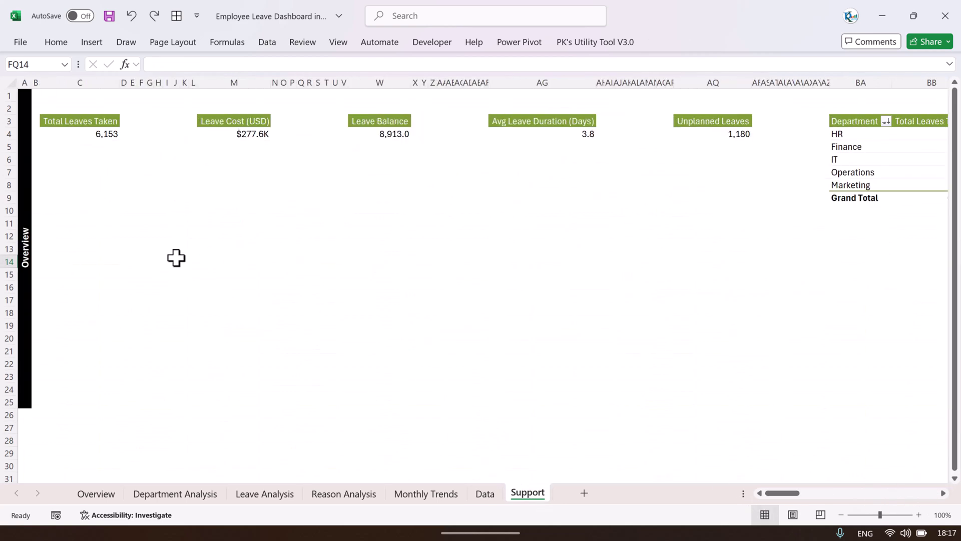
{"action": "left_click", "coordinate": [31, 197]}
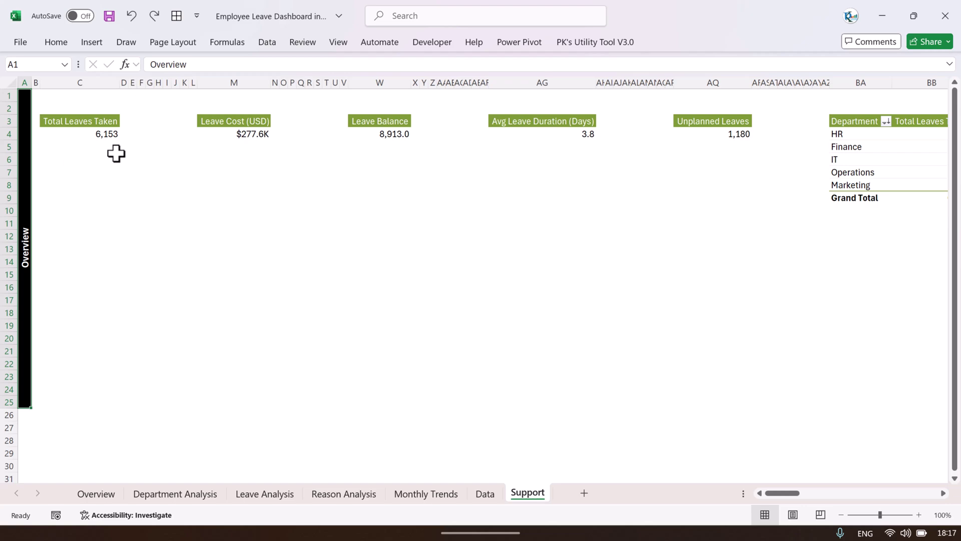
Look at the Overview, Department Analysis and Leave Analysis sheets and return to the Support sheet.
{"action": "left_click", "coordinate": [103, 497]}
{"action": "left_click", "coordinate": [176, 494]}
{"action": "left_click", "coordinate": [285, 495]}
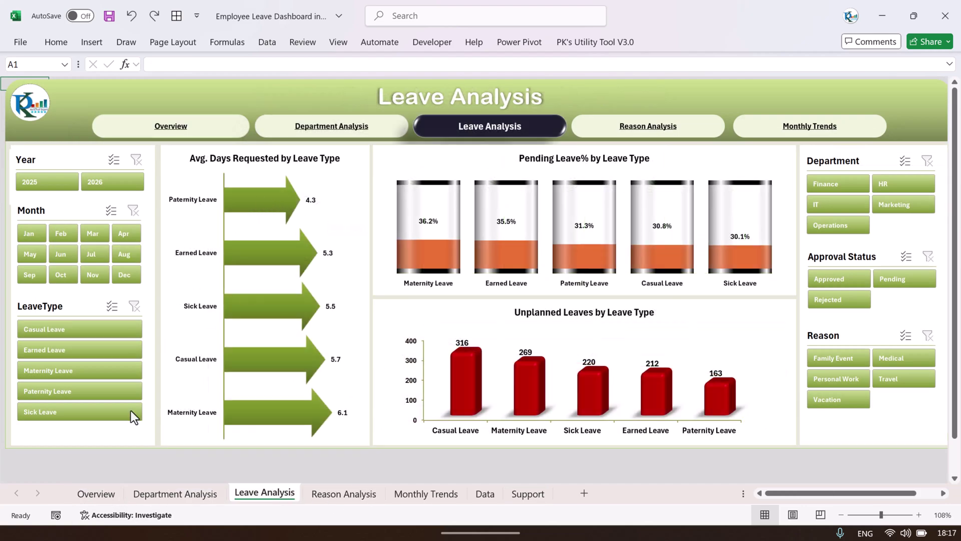
{"action": "left_click", "coordinate": [96, 493]}
{"action": "left_click", "coordinate": [525, 496]}
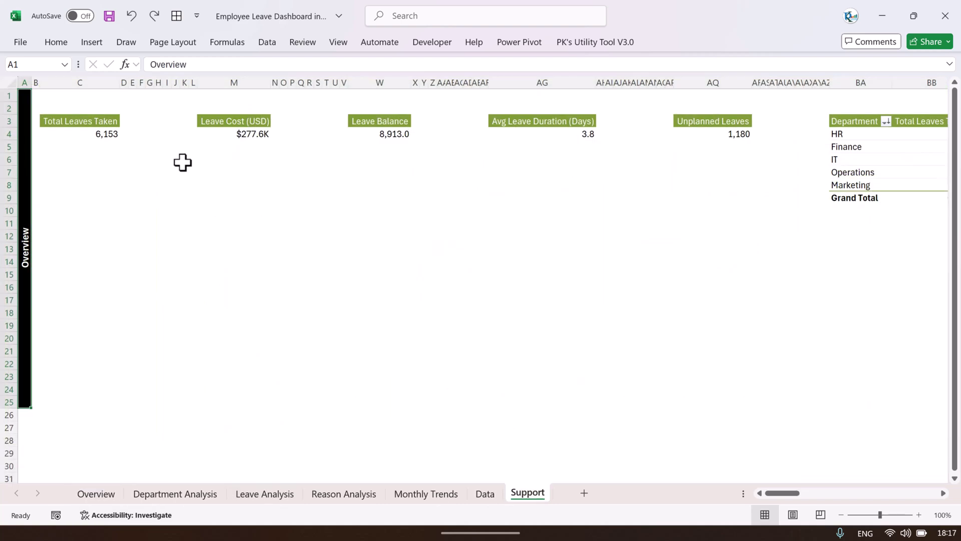
Show the field list of the Total Leaves Taken pivot table, enlarge it to check the fields used, and close it.
{"action": "left_click", "coordinate": [103, 141]}
{"action": "left_click", "coordinate": [103, 123]}
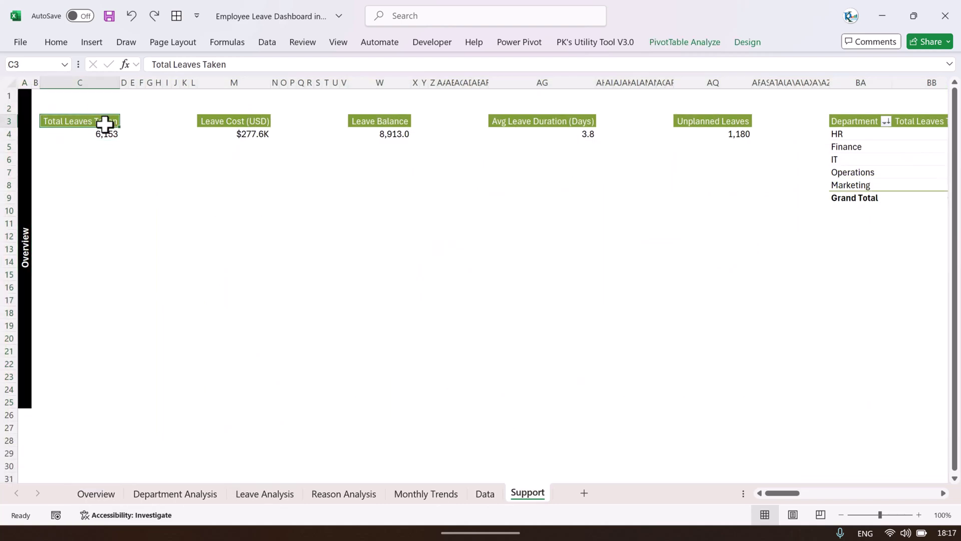
{"action": "left_click", "coordinate": [98, 133]}
{"action": "right_click", "coordinate": [106, 131]}
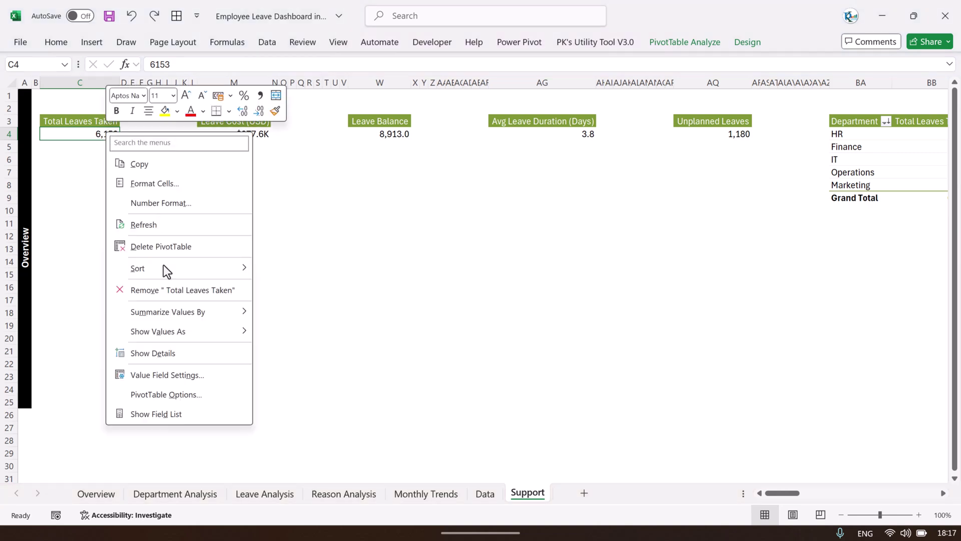
{"action": "left_click", "coordinate": [167, 415]}
{"action": "left_click_drag", "start_coordinate": [420, 271], "coordinate": [395, 149]}
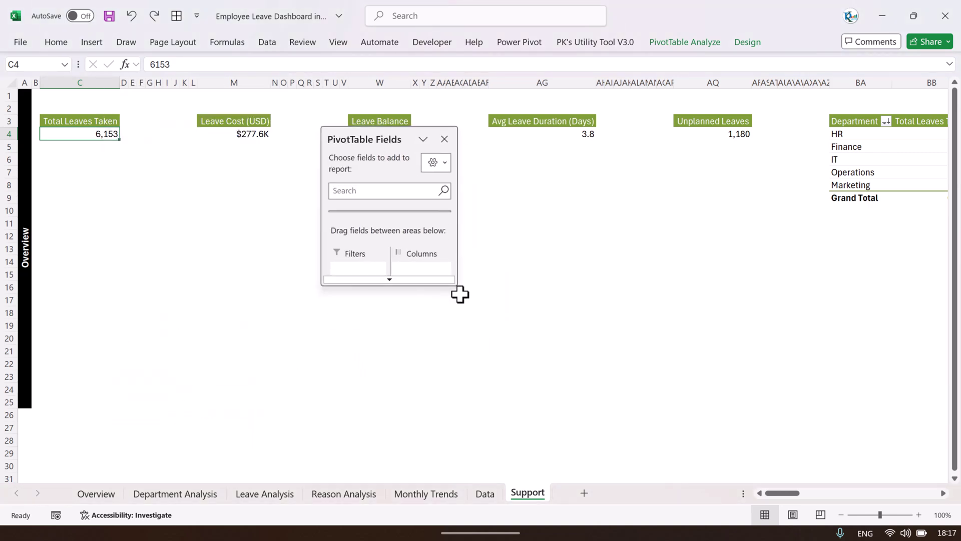
{"action": "left_click_drag", "start_coordinate": [457, 283], "coordinate": [629, 511]}
{"action": "scroll", "coordinate": [485, 251], "scroll_direction": "down", "scroll_amount": 3}
{"action": "scroll", "coordinate": [484, 251], "scroll_direction": "up", "scroll_amount": 1}
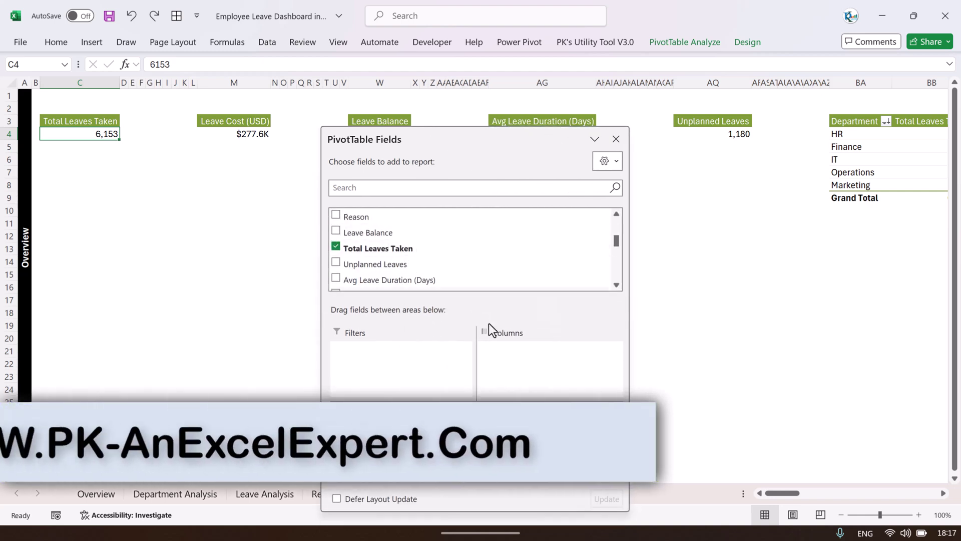
{"action": "left_click", "coordinate": [616, 138]}
Check the blue calculated columns on the Data sheet and return to the Support sheet.
{"action": "left_click", "coordinate": [485, 495]}
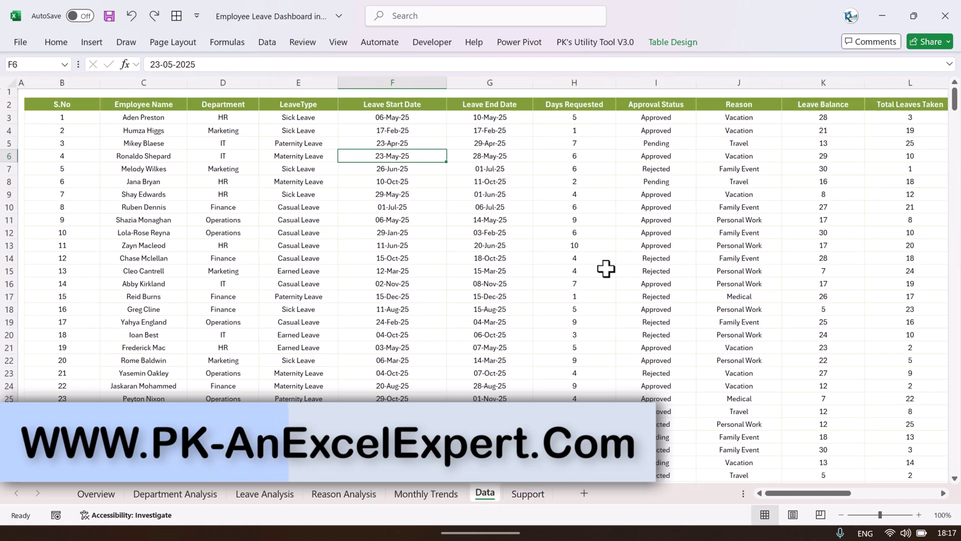
{"action": "scroll", "coordinate": [787, 135], "scroll_direction": "right", "scroll_amount": 5}
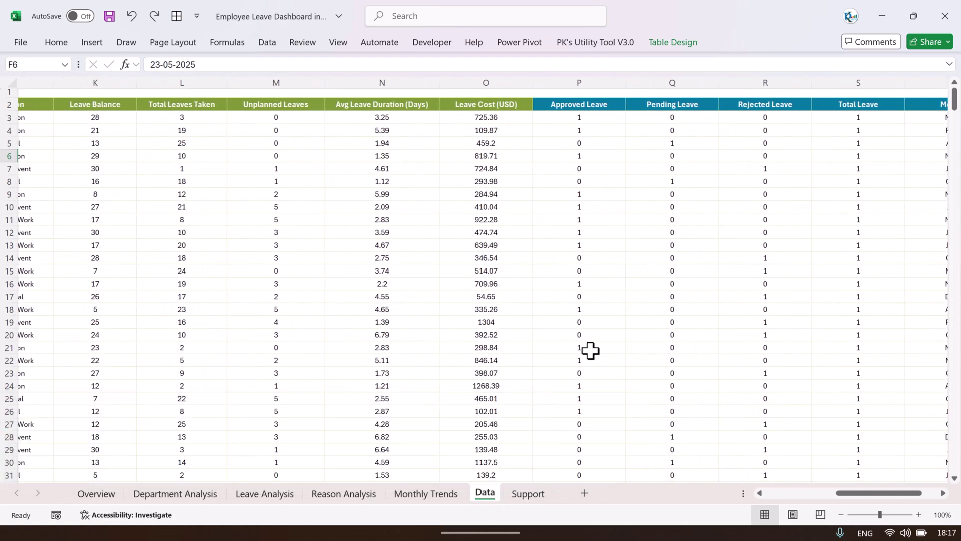
{"action": "left_click", "coordinate": [529, 493]}
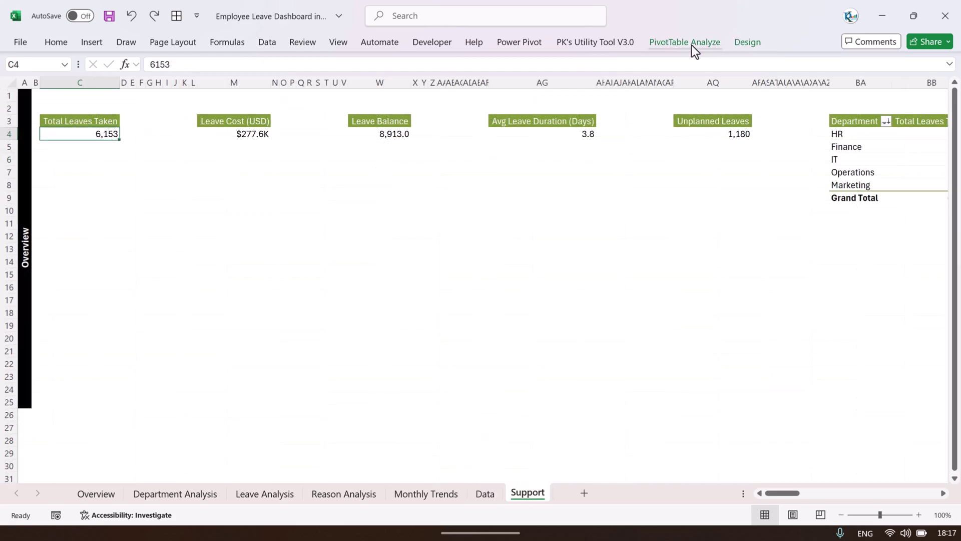
Look at the calculated fields defined for the Total Leaves Taken pivot table, including Approved Leave% and Upper Cap, without adding one.
{"action": "left_click", "coordinate": [715, 45]}
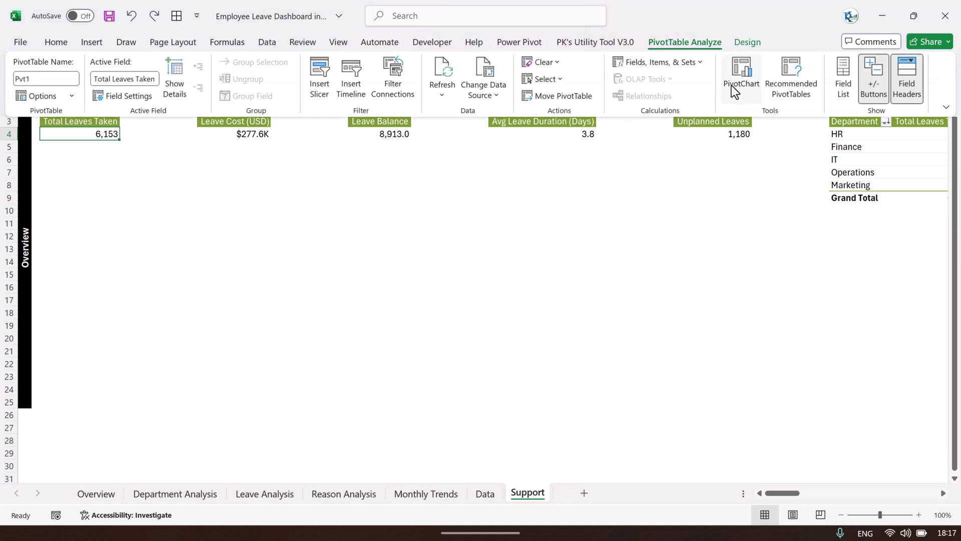
{"action": "left_click", "coordinate": [695, 62]}
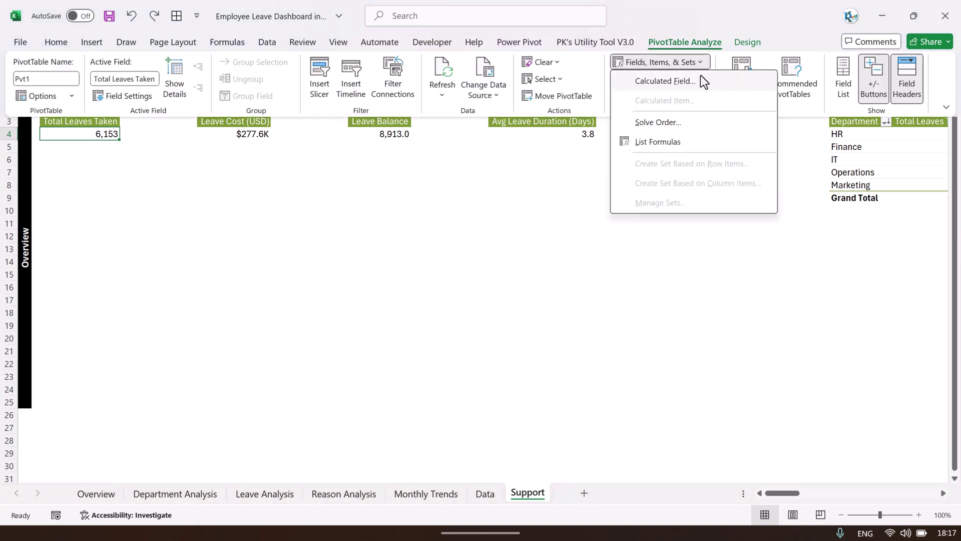
{"action": "left_click", "coordinate": [689, 82]}
{"action": "left_click", "coordinate": [628, 223]}
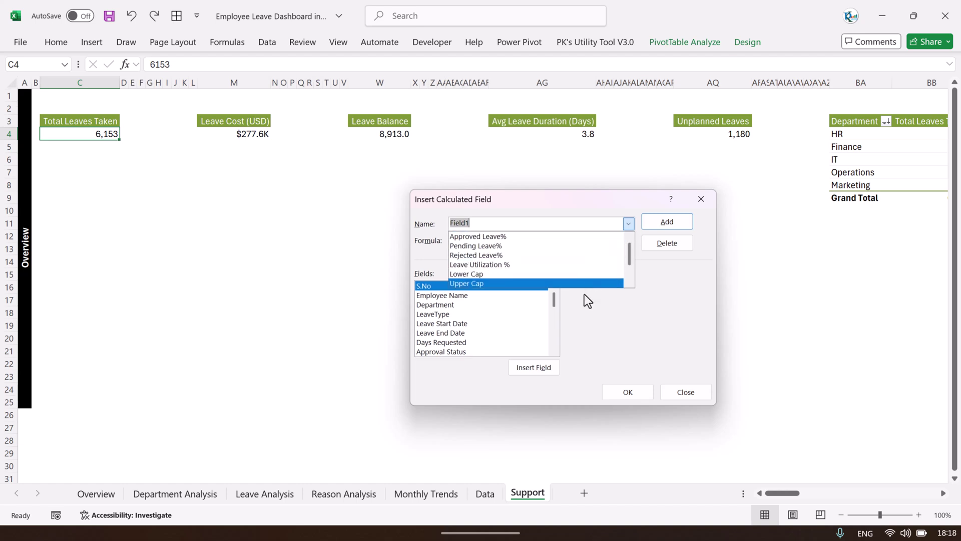
{"action": "left_click", "coordinate": [621, 200]}
{"action": "left_click", "coordinate": [703, 199]}
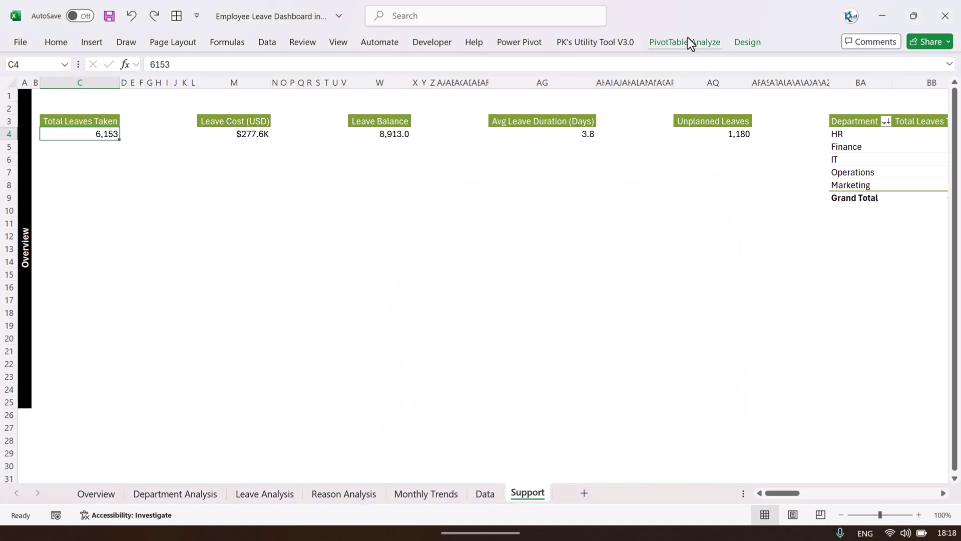
List the pivot table's calculated field formulas on a separate sheet and check those for Approved Leave% and Pending Leave%.
{"action": "left_click", "coordinate": [686, 40]}
{"action": "left_click", "coordinate": [678, 64]}
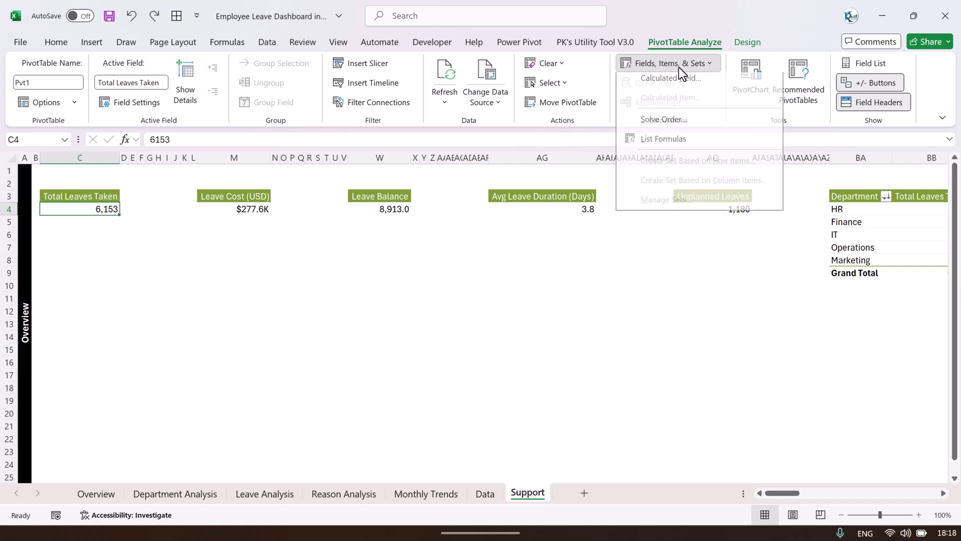
{"action": "left_click", "coordinate": [666, 141]}
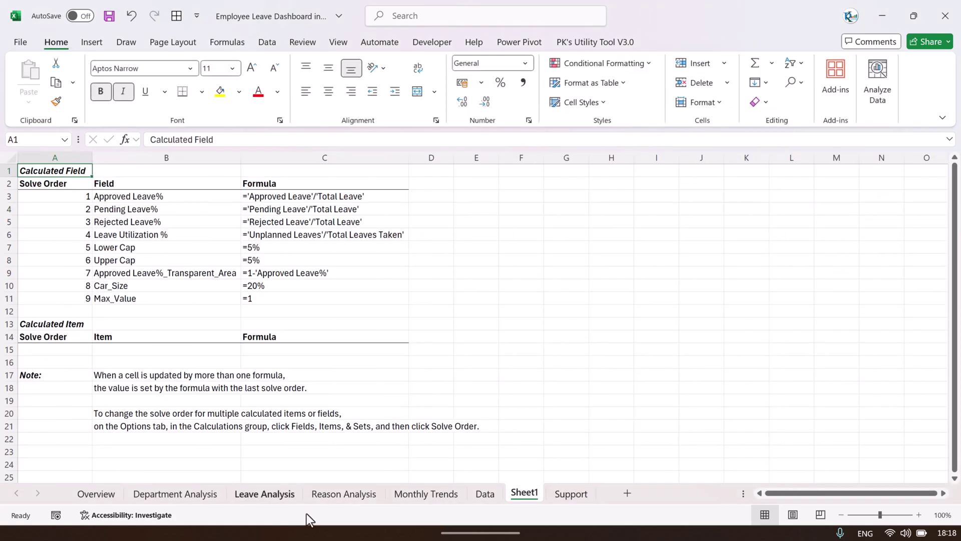
{"action": "left_click_drag", "start_coordinate": [125, 196], "coordinate": [332, 197]}
{"action": "left_click_drag", "start_coordinate": [154, 210], "coordinate": [311, 211]}
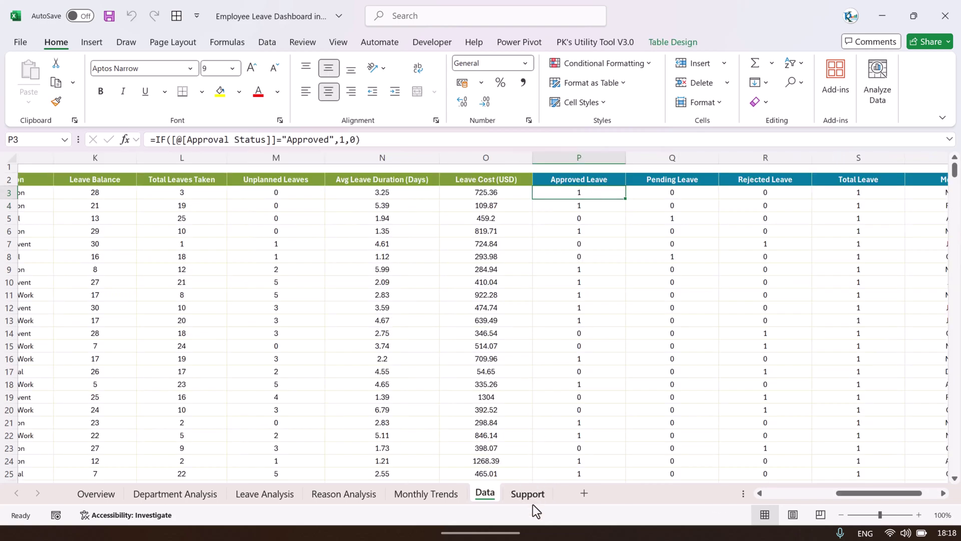
Return to the Support sheet and examine the Overview pivot tables, including the Lower Cap, Approved Leave%, Transparent Area and Upper Cap values.
{"action": "left_click", "coordinate": [528, 494]}
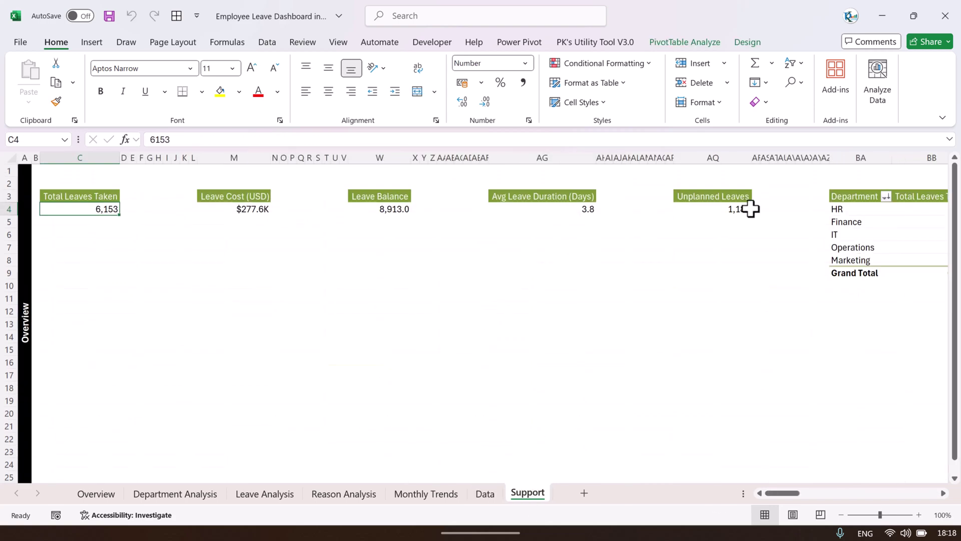
{"action": "scroll", "coordinate": [751, 209], "scroll_direction": "right", "scroll_amount": 6}
{"action": "scroll", "coordinate": [784, 228], "scroll_direction": "right", "scroll_amount": 10}
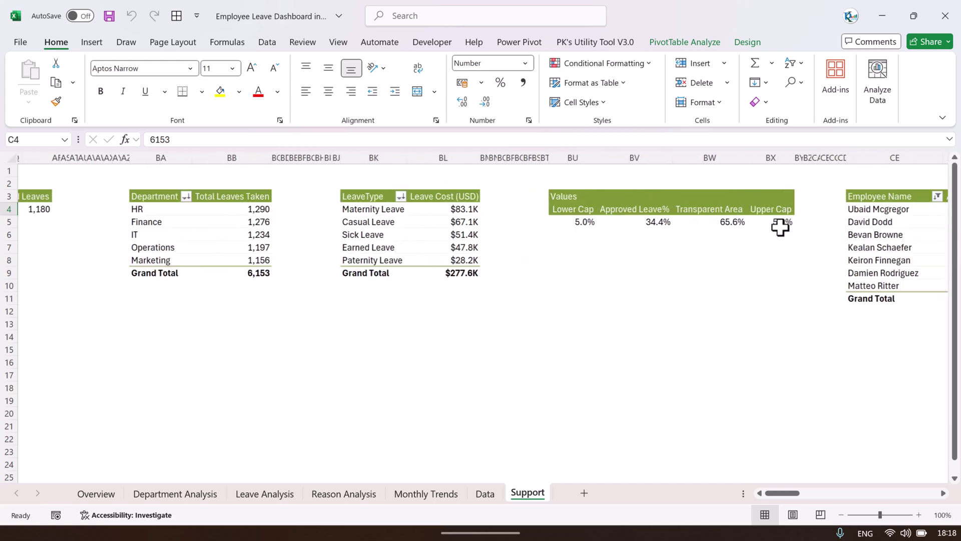
{"action": "scroll", "coordinate": [550, 235], "scroll_direction": "right", "scroll_amount": 2}
{"action": "key", "text": "Down"}
{"action": "key", "text": "Down"}
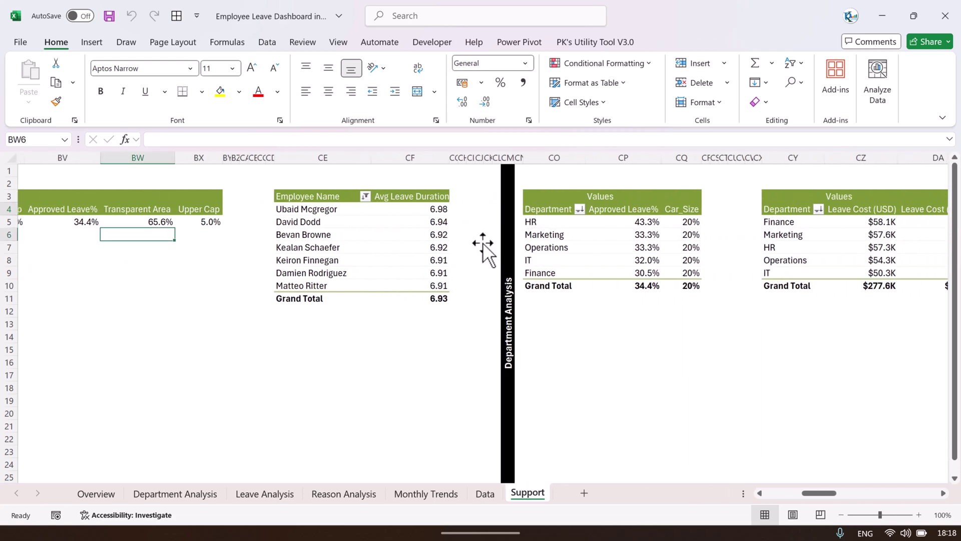
{"action": "key", "text": "Left"}
{"action": "key", "text": "Left"}
{"action": "key", "text": "Left"}
{"action": "key", "text": "Up"}
{"action": "key", "text": "Up"}
{"action": "key", "text": "Right"}
{"action": "key", "text": "Right"}
{"action": "key", "text": "Right"}
{"action": "key", "text": "Right"}
{"action": "key", "text": "Right"}
{"action": "key", "text": "Right"}
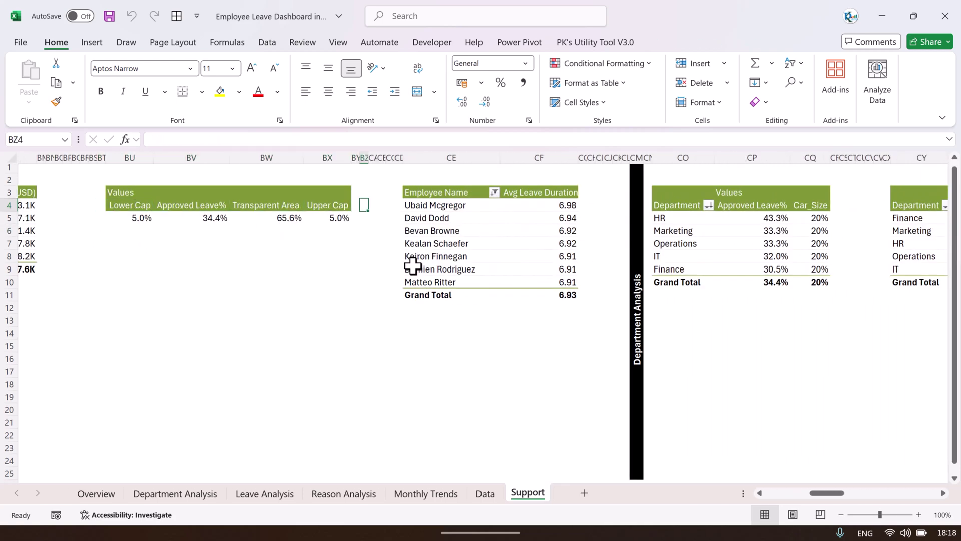
Filter the Employee Name pivot table to the top 7 items by Avg Leave Duration (Days) and check its tied values.
{"action": "key", "text": "Right"}
{"action": "key", "text": "Right"}
{"action": "key", "text": "Right"}
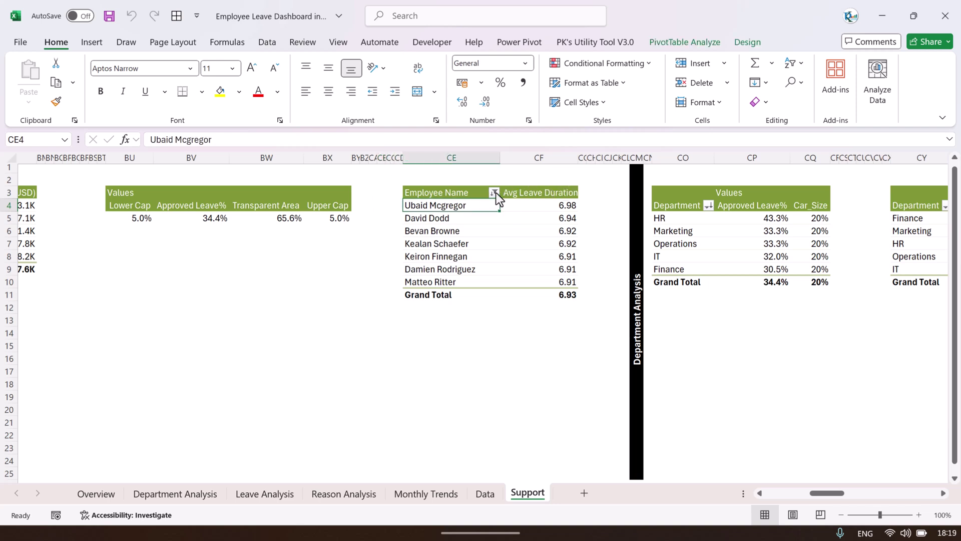
{"action": "left_click", "coordinate": [494, 193]}
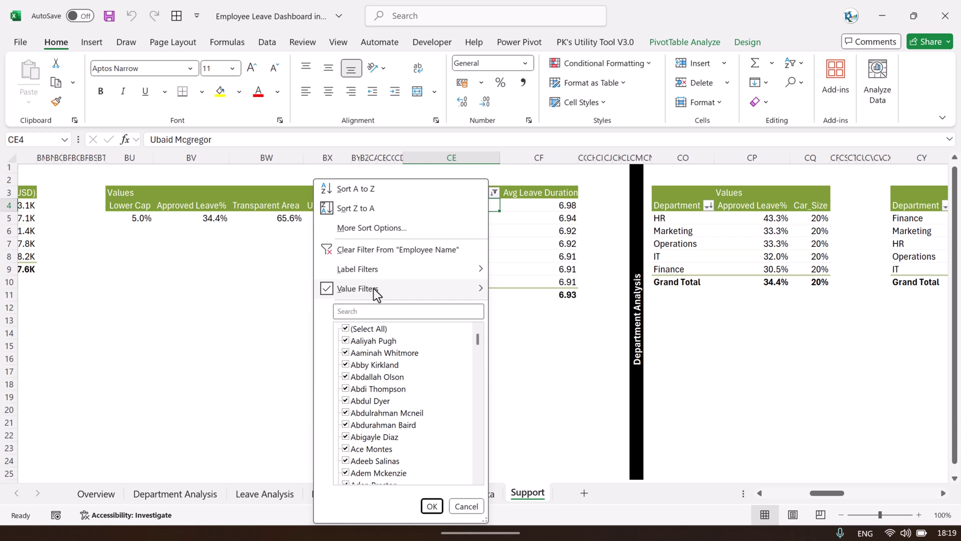
{"action": "mouse_move", "coordinate": [376, 291]}
{"action": "left_click", "coordinate": [528, 474]}
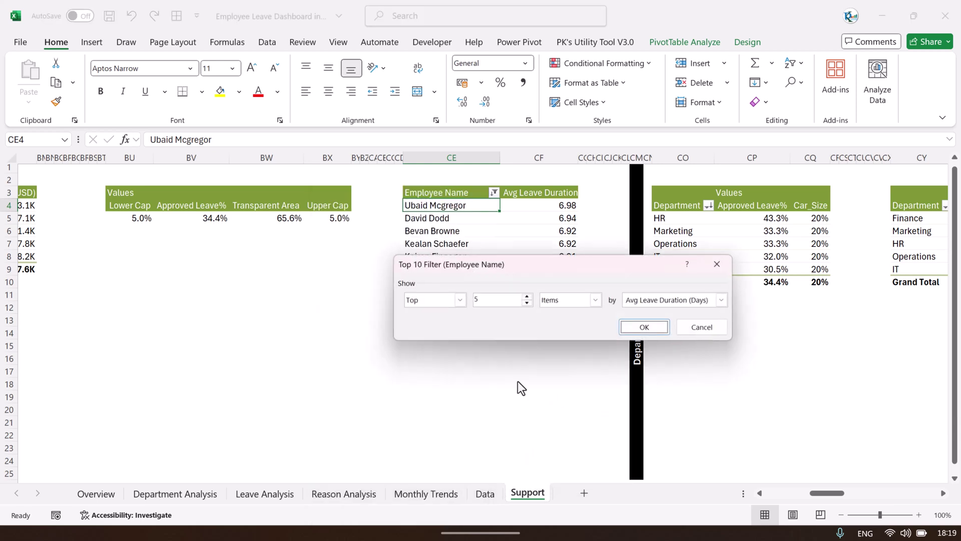
{"action": "double_click", "coordinate": [487, 301]}
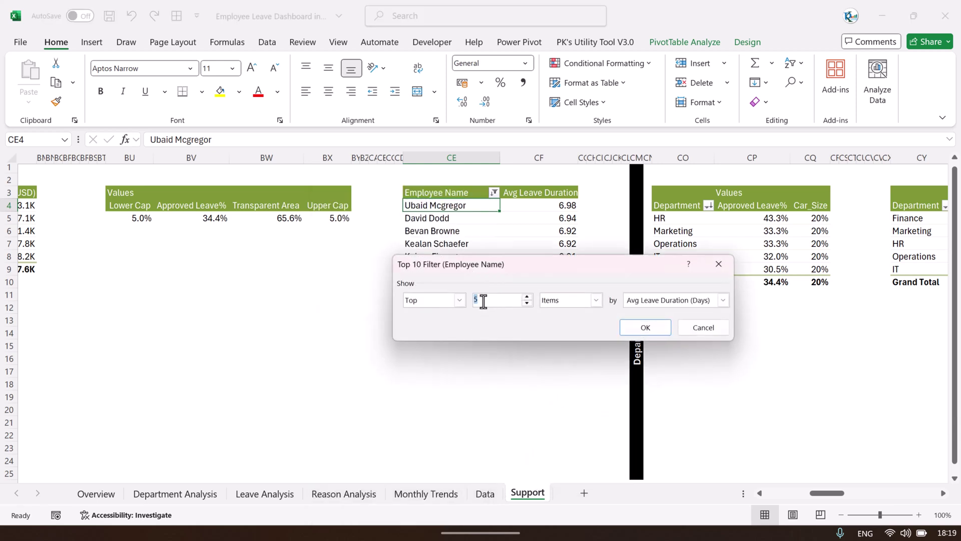
{"action": "type", "text": "7"}
{"action": "left_click", "coordinate": [647, 328]}
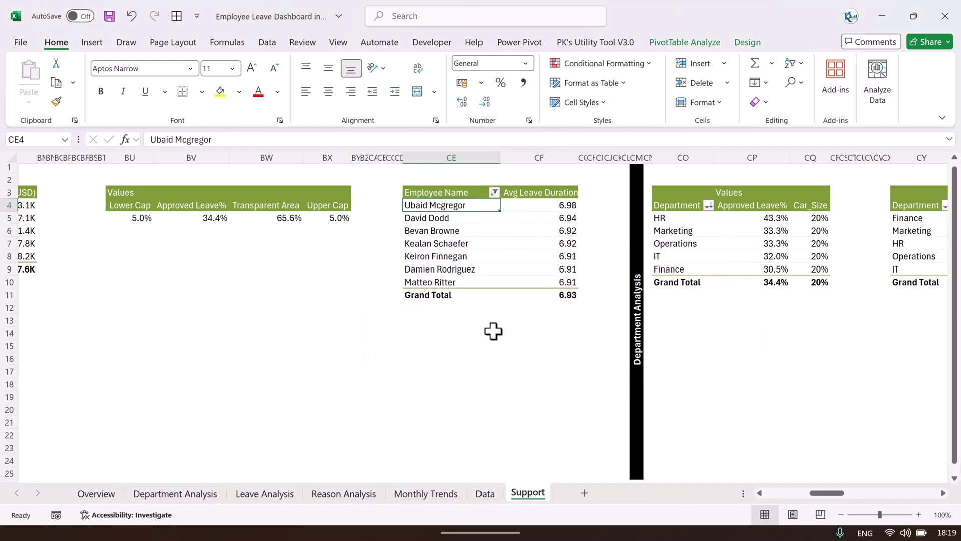
{"action": "left_click_drag", "start_coordinate": [566, 258], "coordinate": [569, 281]}
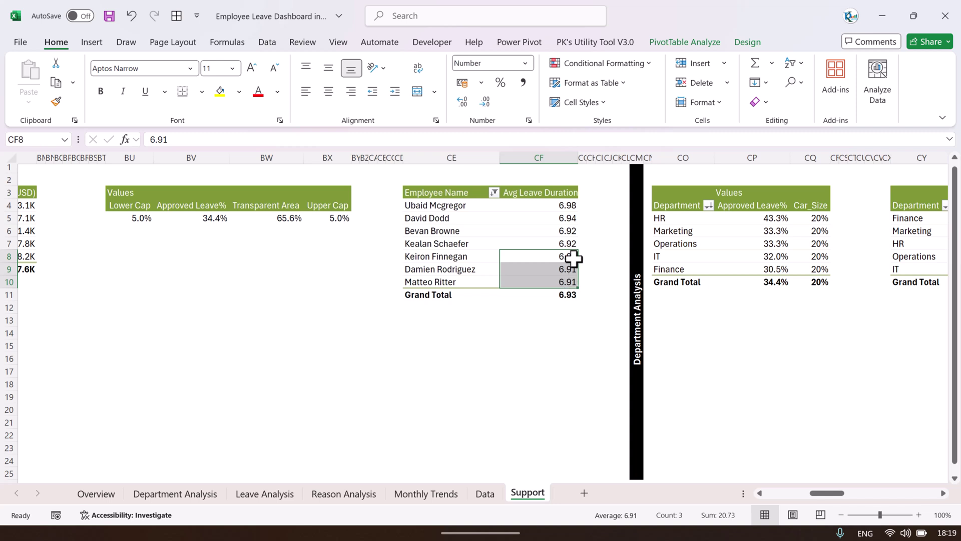
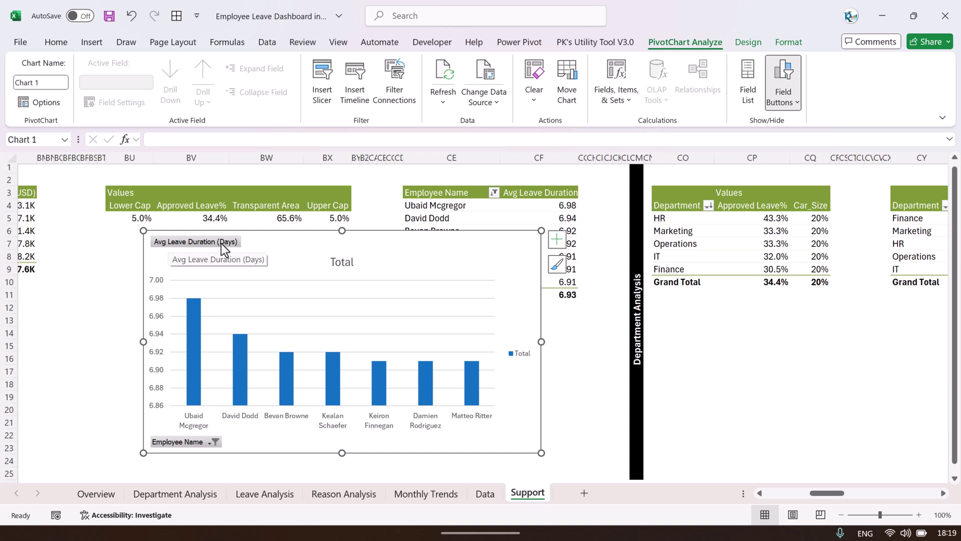
Check the Employee Name filter on the pivot chart and hide all of the chart's field buttons.
{"action": "left_click", "coordinate": [209, 442]}
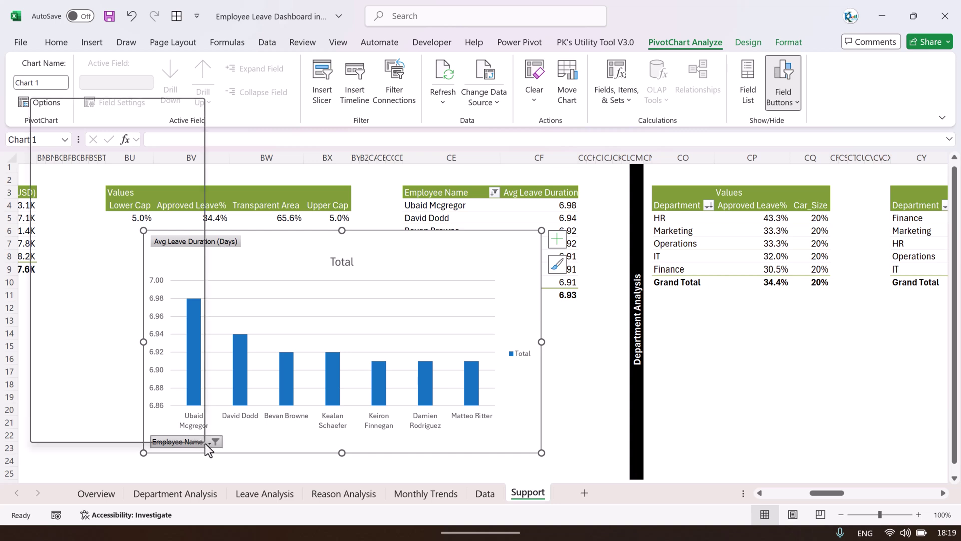
{"action": "left_click", "coordinate": [375, 254]}
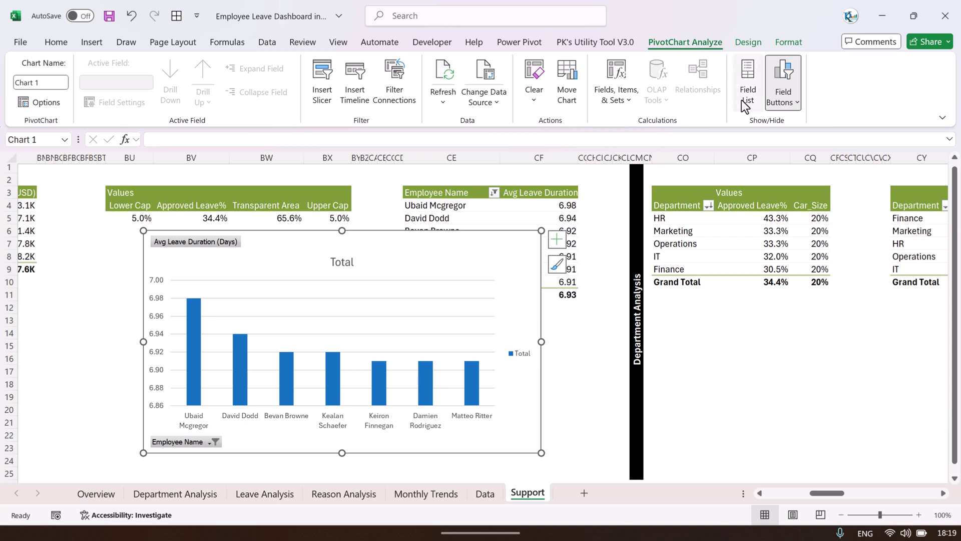
{"action": "left_click", "coordinate": [783, 99]}
{"action": "left_click", "coordinate": [815, 226]}
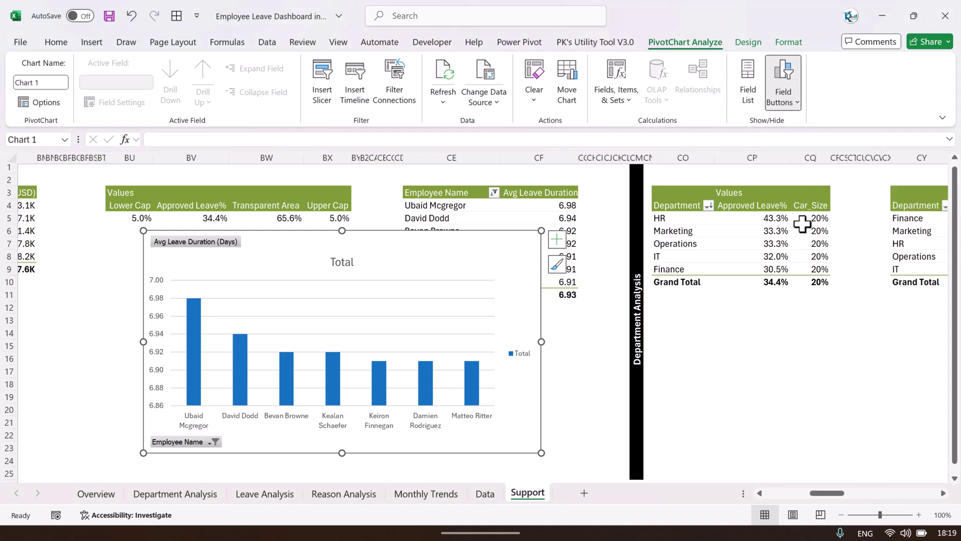
Remove the legend and the gridlines from the average leave duration pivot chart.
{"action": "left_click", "coordinate": [521, 354]}
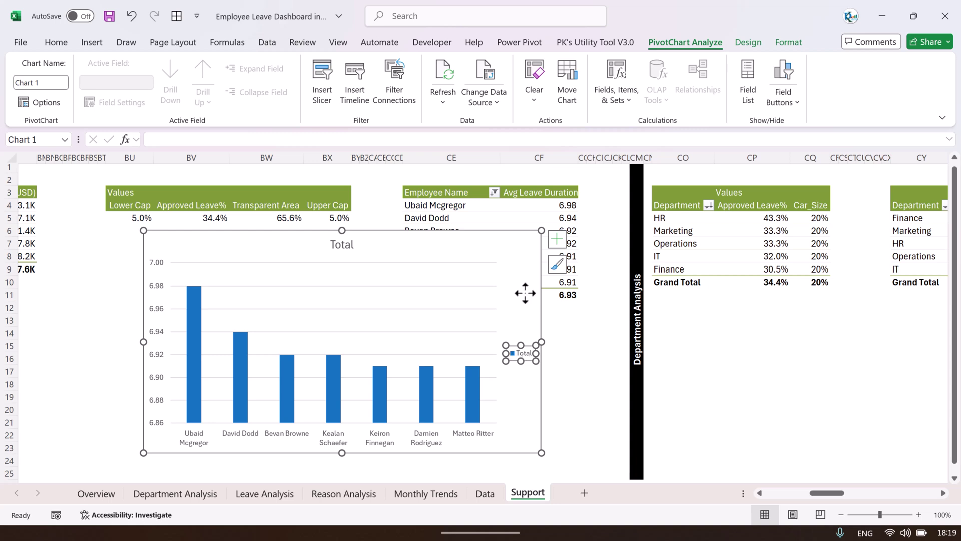
{"action": "left_click", "coordinate": [565, 242]}
{"action": "left_click", "coordinate": [526, 250]}
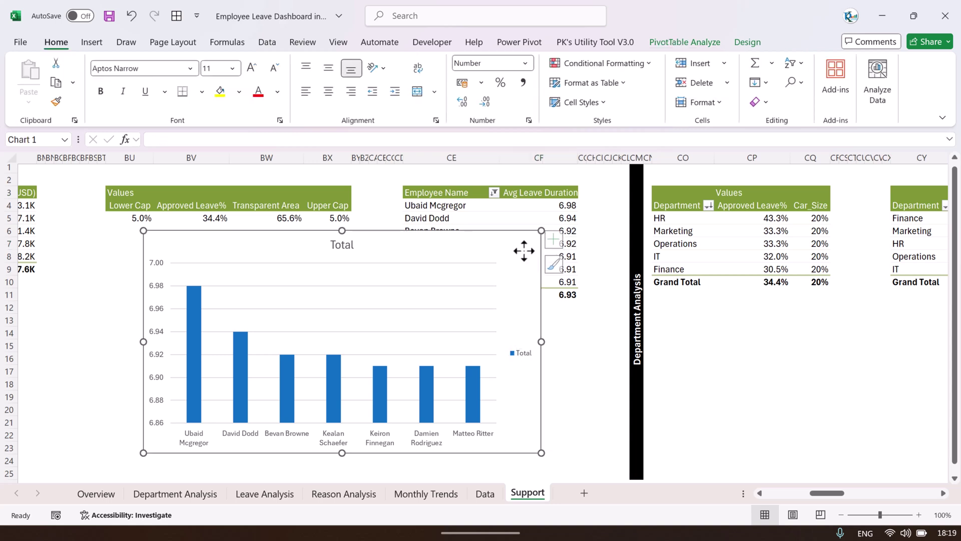
{"action": "left_click", "coordinate": [557, 241]}
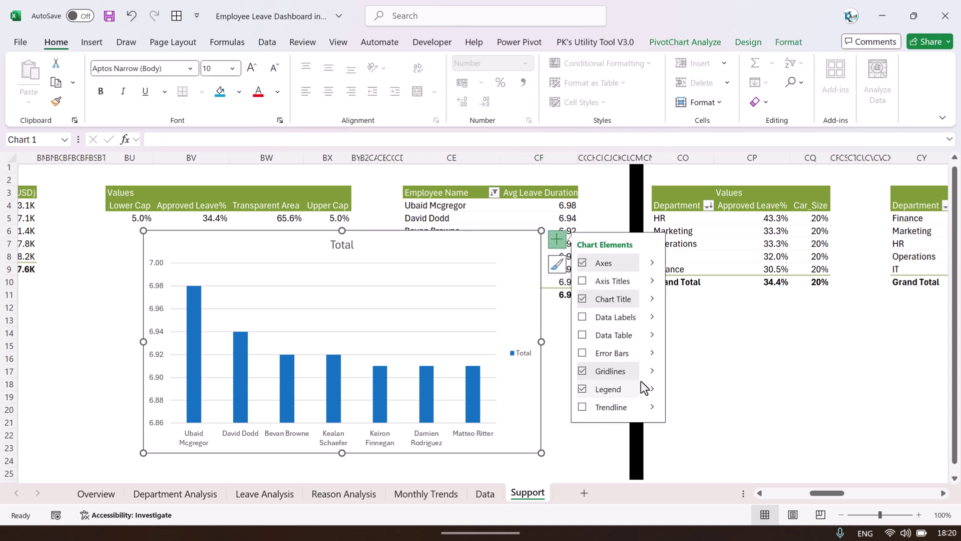
{"action": "left_click", "coordinate": [582, 389]}
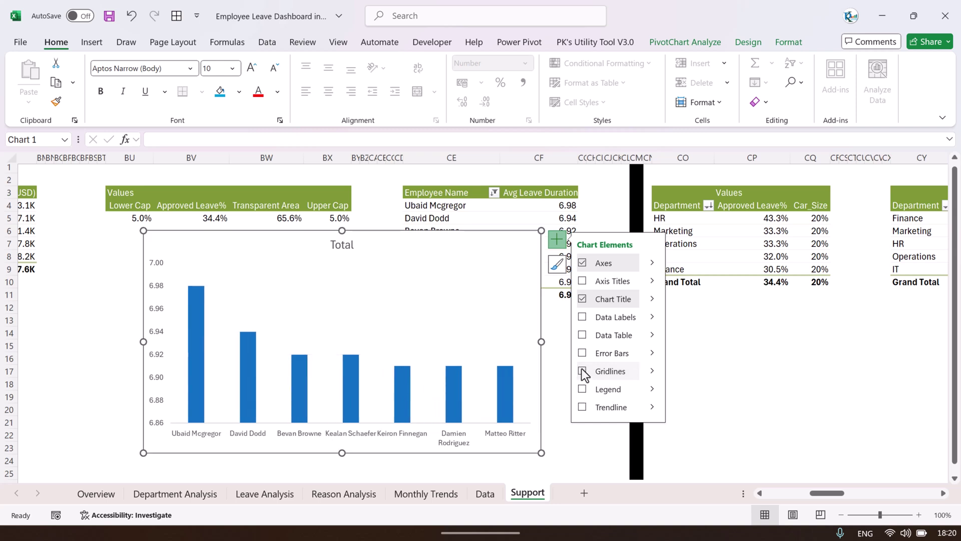
{"action": "left_click", "coordinate": [584, 370]}
Draw an up block arrow about 2.72 cm high and 1.35 cm wide below the Department Analysis Approved Leave% pivot table.
{"action": "left_click", "coordinate": [91, 43]}
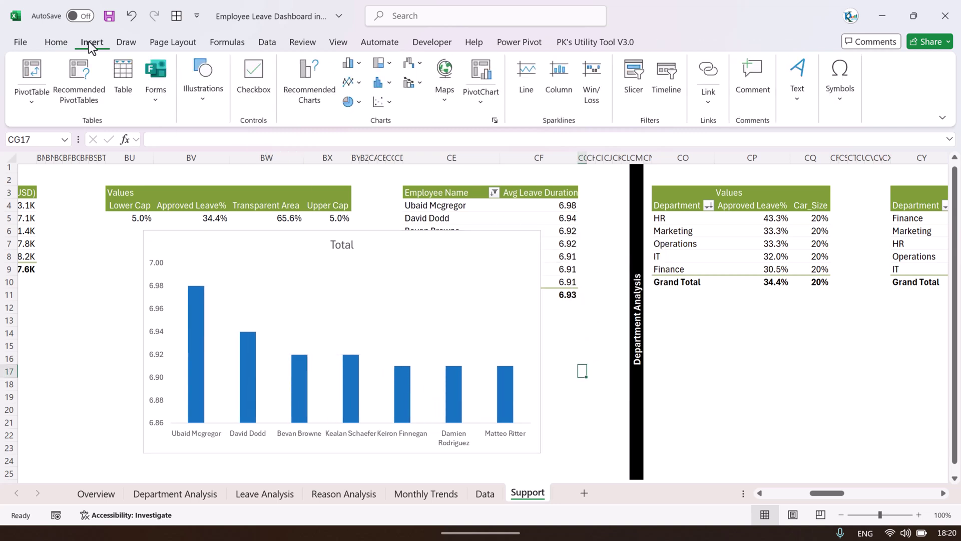
{"action": "left_click", "coordinate": [204, 97]}
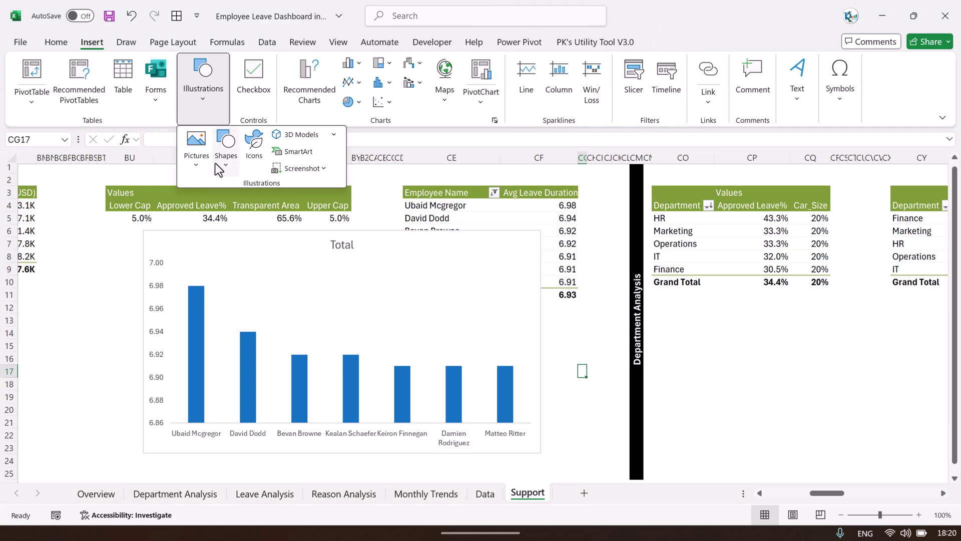
{"action": "left_click", "coordinate": [225, 150]}
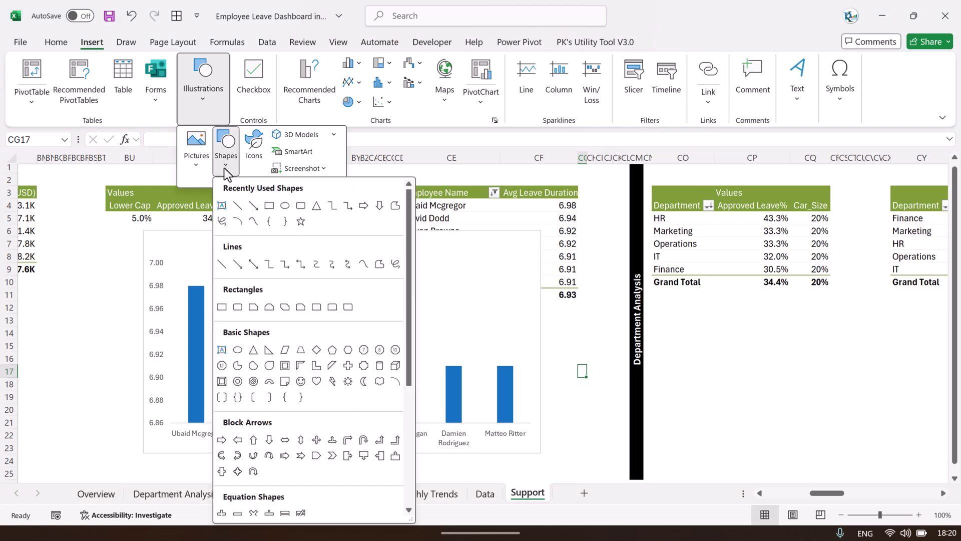
{"action": "scroll", "coordinate": [317, 440], "scroll_direction": "down", "scroll_amount": 4}
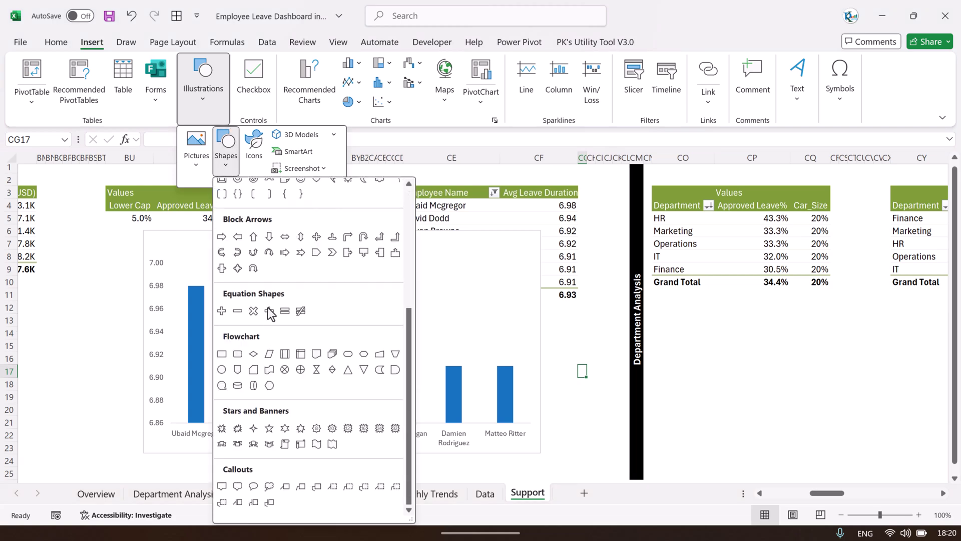
{"action": "left_click", "coordinate": [253, 237]}
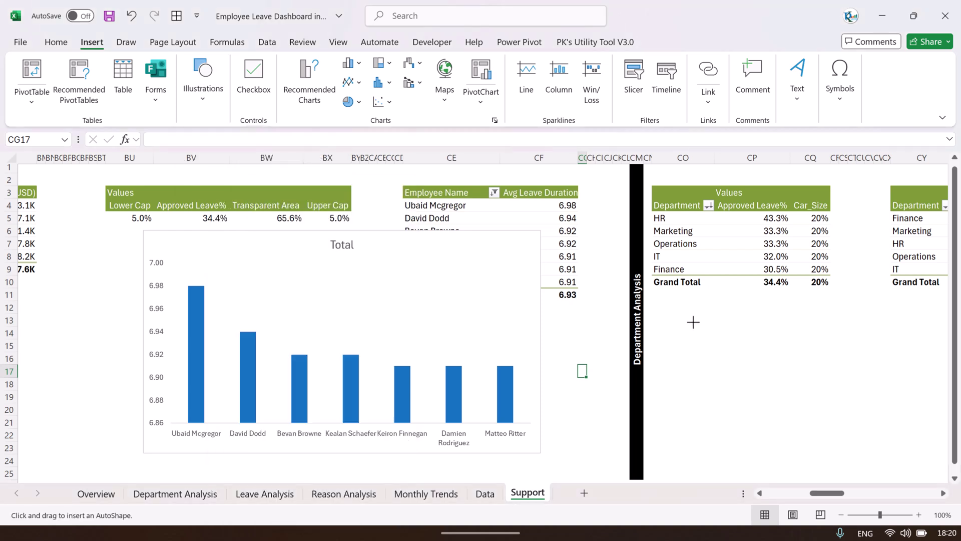
{"action": "left_click_drag", "start_coordinate": [703, 321], "coordinate": [738, 390]}
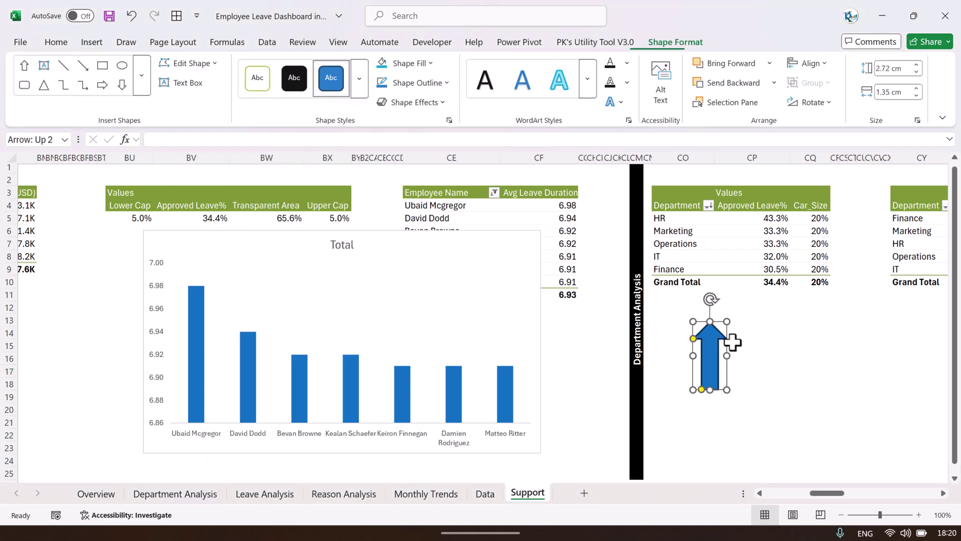
Fill the up arrow with the lime-green theme color and remove its outline.
{"action": "left_click", "coordinate": [414, 64]}
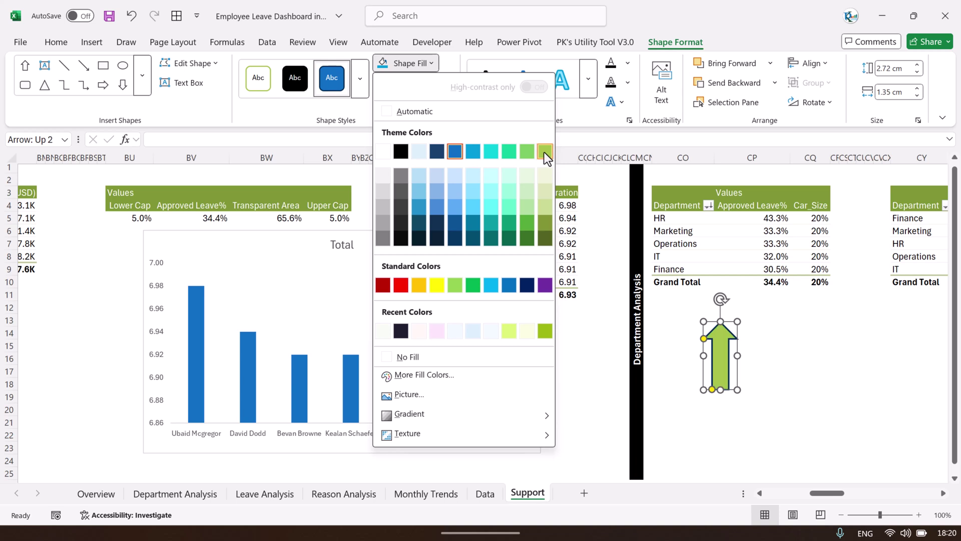
{"action": "left_click", "coordinate": [544, 152]}
{"action": "left_click", "coordinate": [421, 82]}
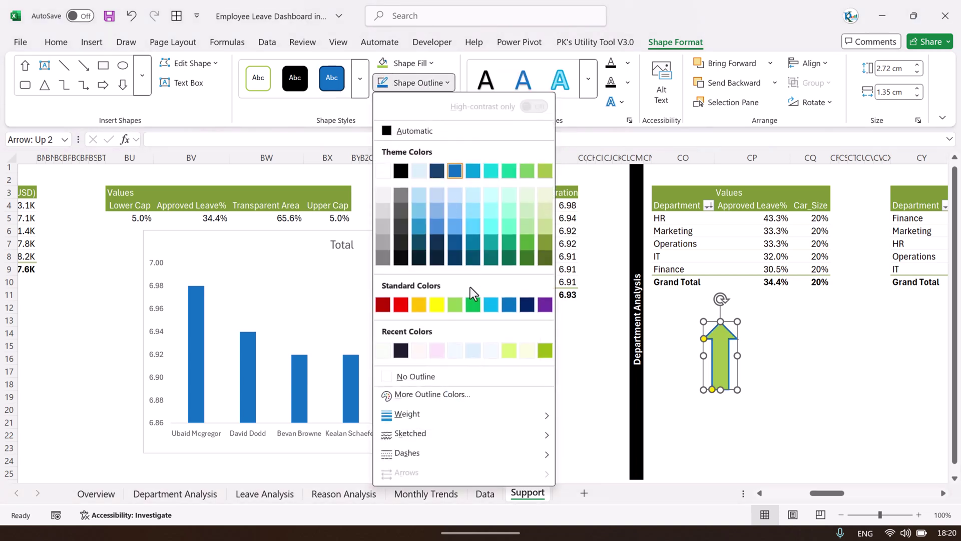
{"action": "left_click", "coordinate": [440, 377]}
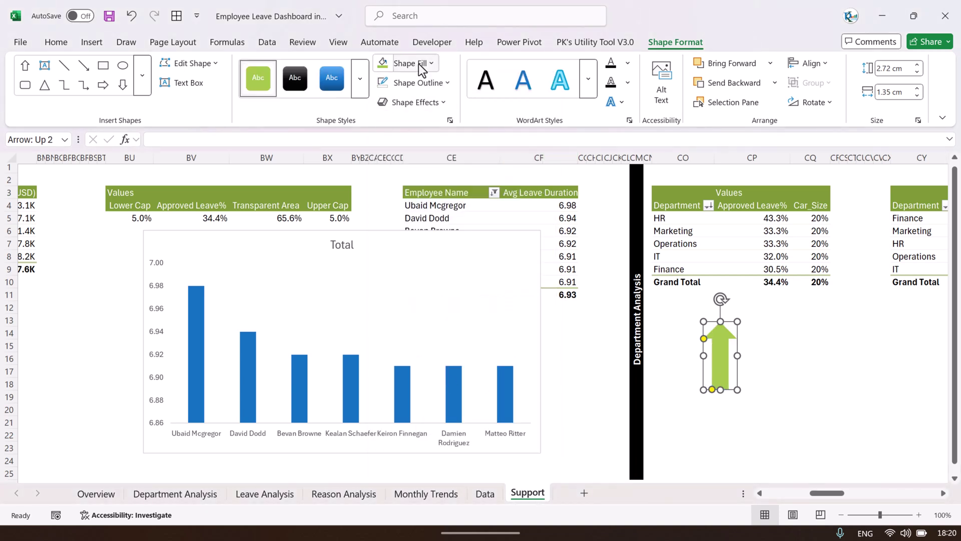
Fill the up arrow with a dark-variation lime-green gradient that gets darker towards the arrow's base.
{"action": "left_click", "coordinate": [362, 79]}
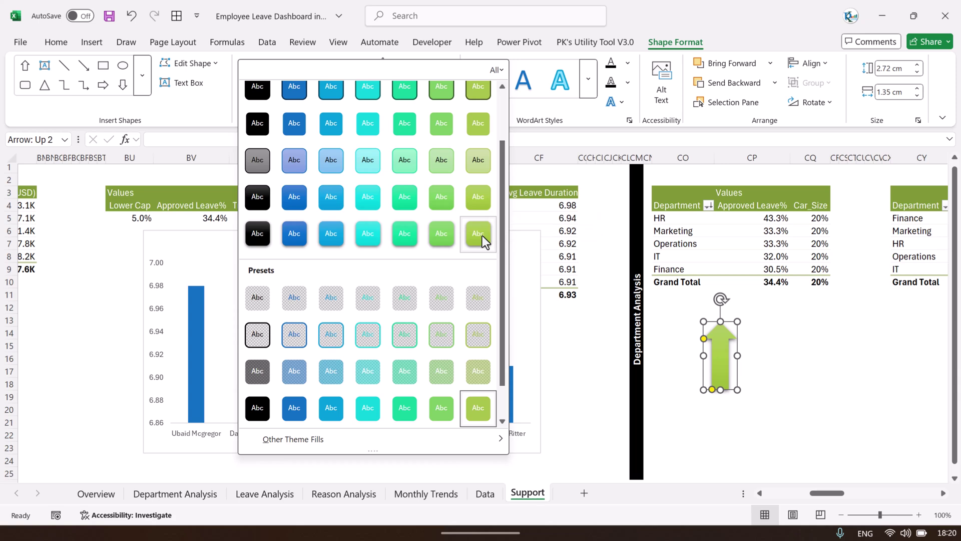
{"action": "left_click", "coordinate": [728, 44]}
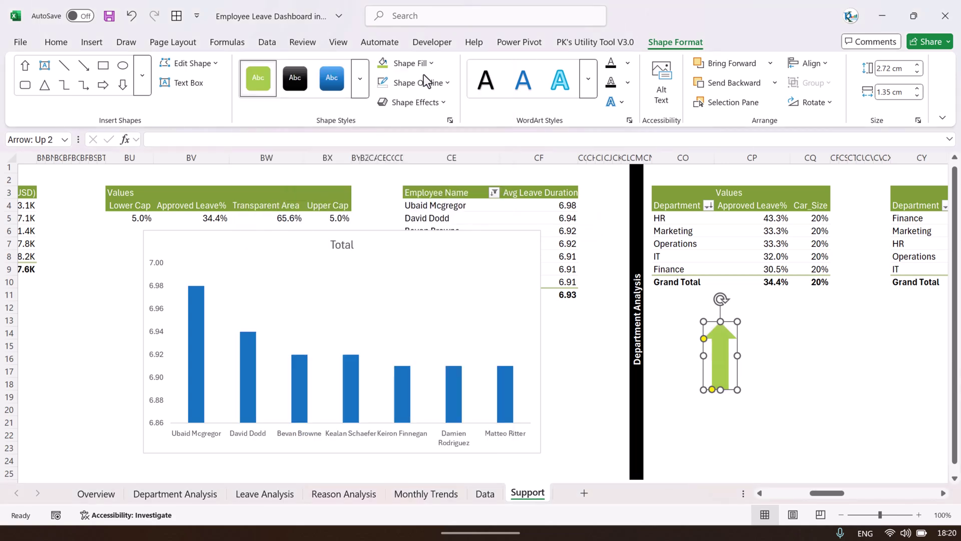
{"action": "left_click", "coordinate": [394, 67]}
{"action": "mouse_move", "coordinate": [449, 412]}
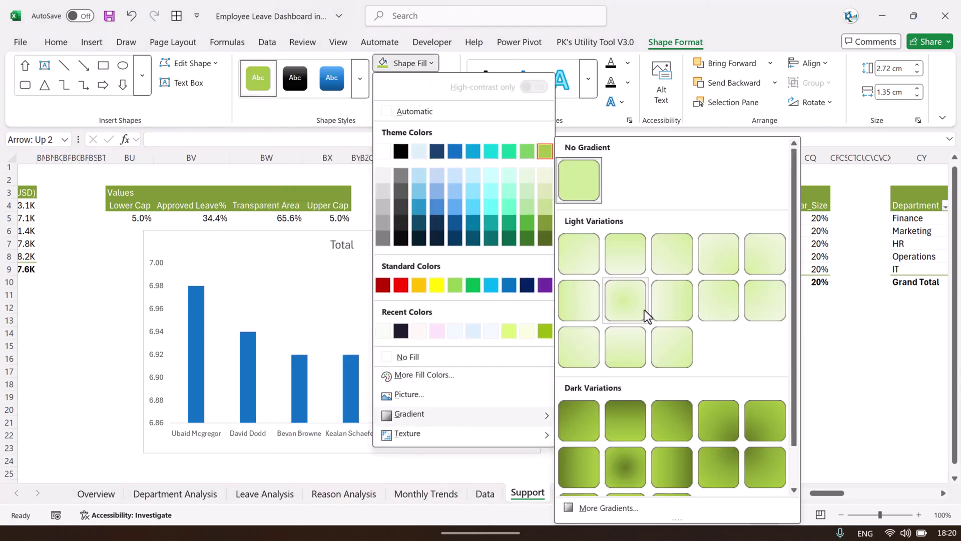
{"action": "scroll", "coordinate": [644, 310], "scroll_direction": "down", "scroll_amount": 1}
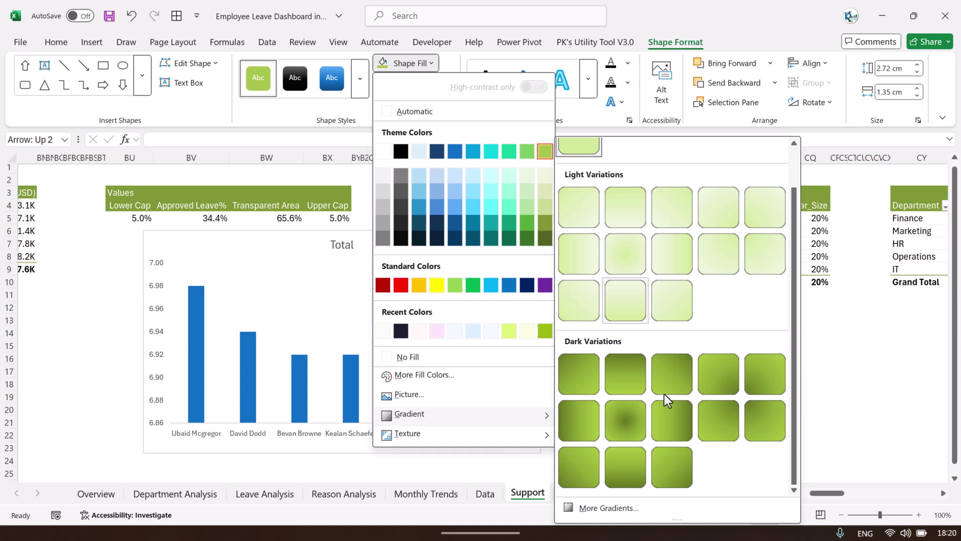
{"action": "left_click", "coordinate": [635, 472]}
{"action": "left_click", "coordinate": [834, 319]}
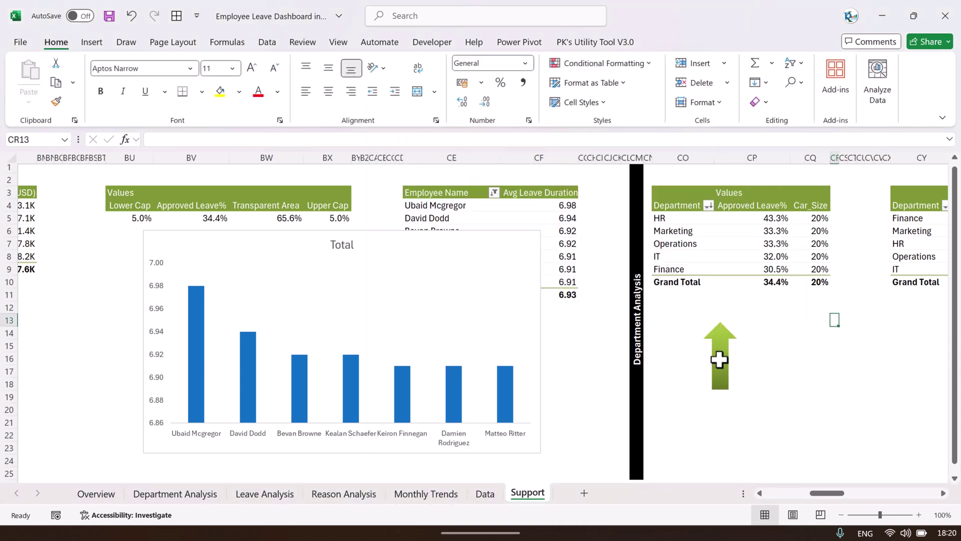
Copy the gradient up arrow and paste it onto the columns of the average leave duration pivot chart.
{"action": "left_click", "coordinate": [720, 356]}
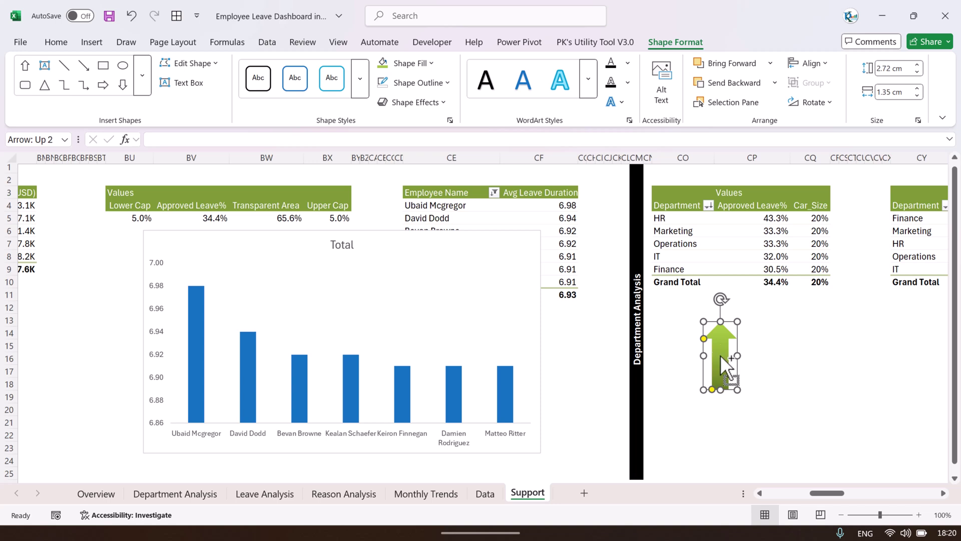
{"action": "left_click", "coordinate": [191, 356]}
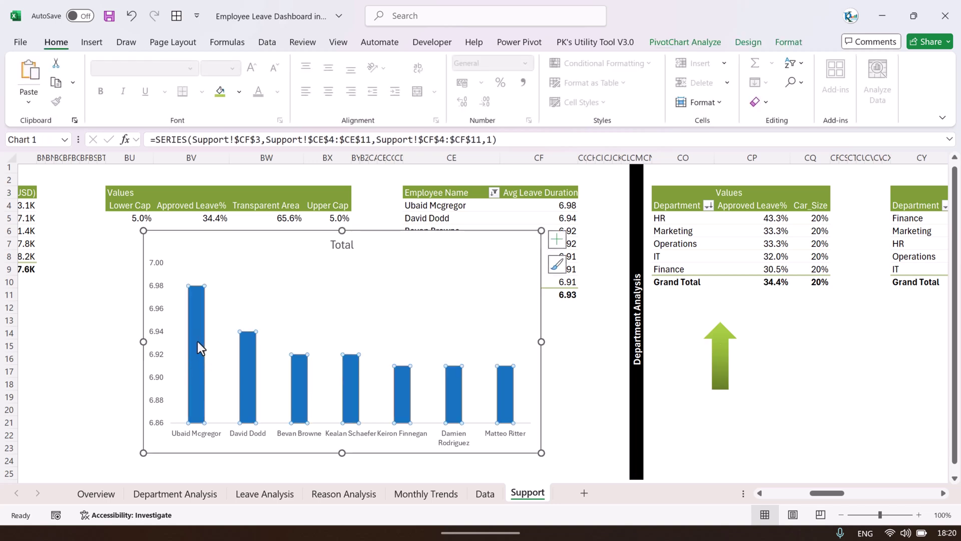
{"action": "key", "text": "ctrl+v"}
{"action": "left_click", "coordinate": [547, 342]}
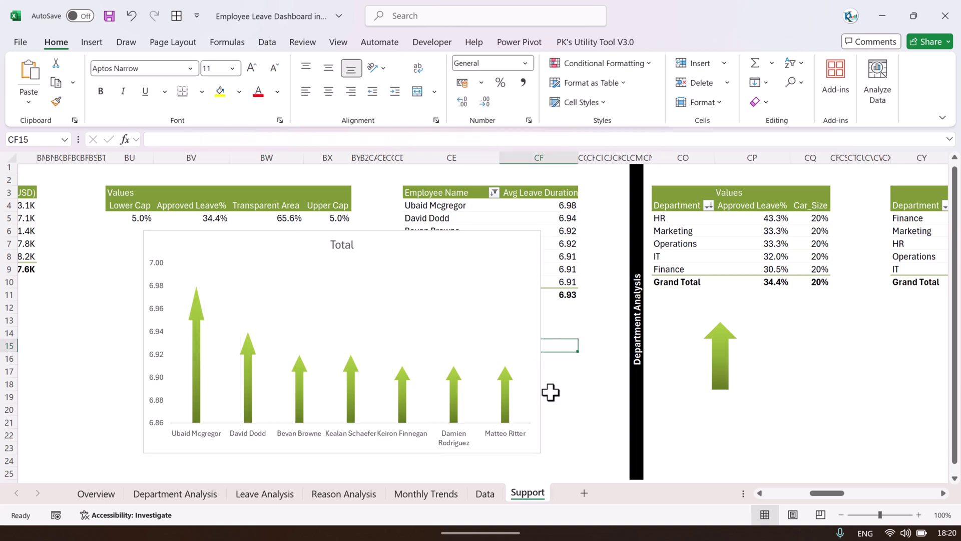
Set the gap width of the arrow chart's data series to 44%.
{"action": "right_click", "coordinate": [197, 305]}
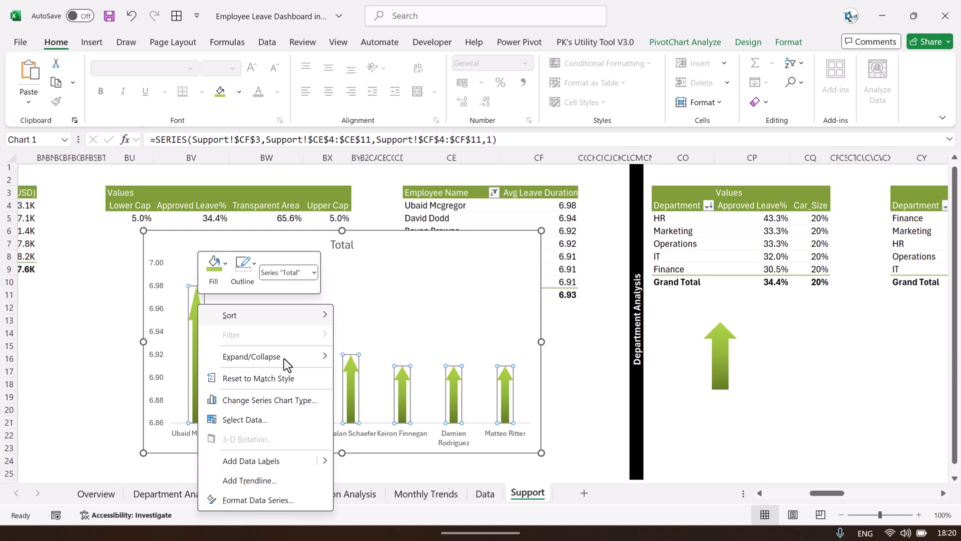
{"action": "left_click", "coordinate": [278, 498]}
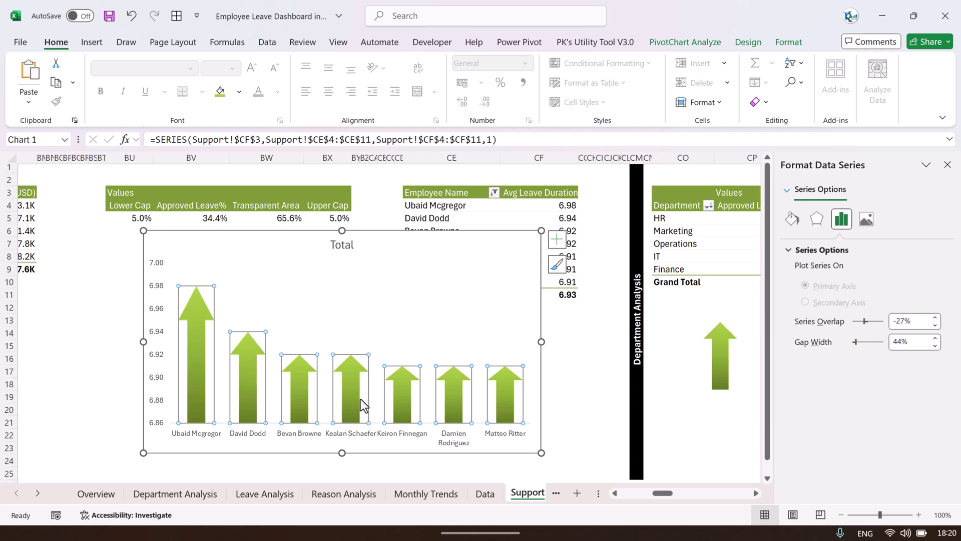
{"action": "left_click", "coordinate": [599, 340]}
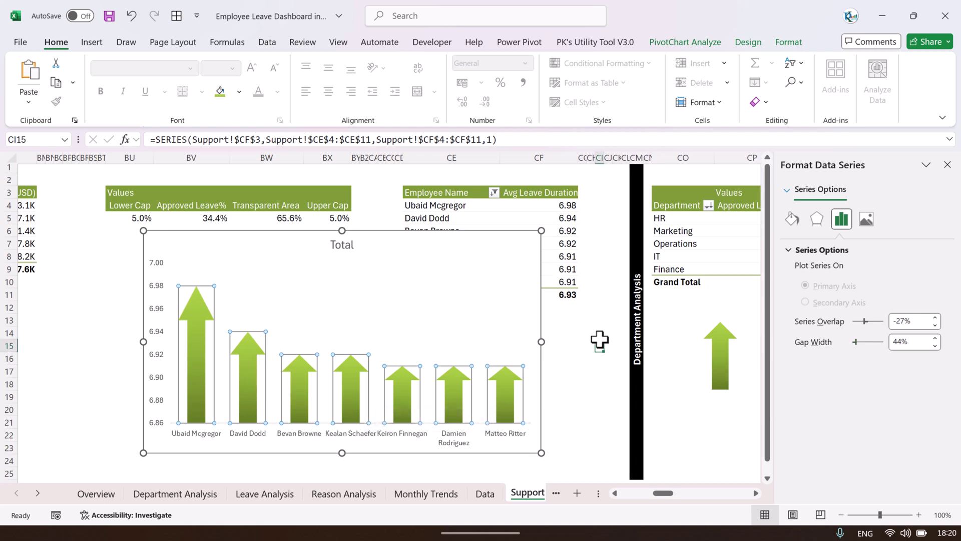
Add data labels to the average leave duration arrow chart.
{"action": "left_click", "coordinate": [468, 279]}
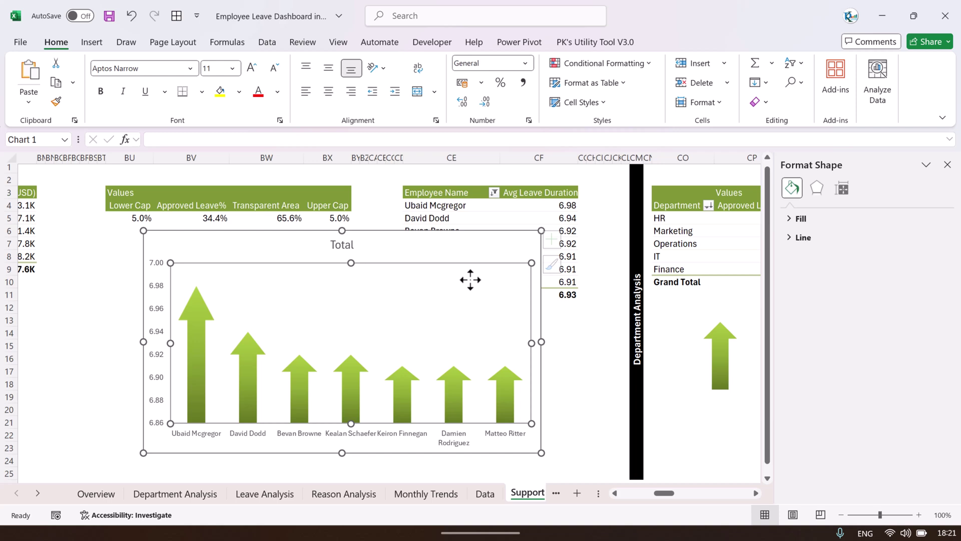
{"action": "left_click", "coordinate": [557, 241]}
{"action": "left_click", "coordinate": [582, 316]}
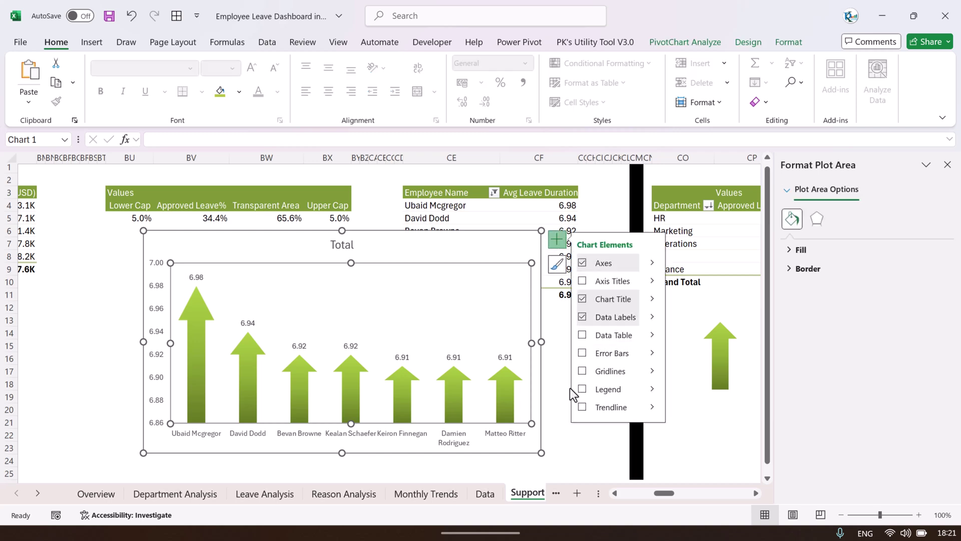
{"action": "left_click", "coordinate": [568, 432]}
Format the arrow chart's data labels as black, bold, size 8 text.
{"action": "left_click", "coordinate": [202, 281]}
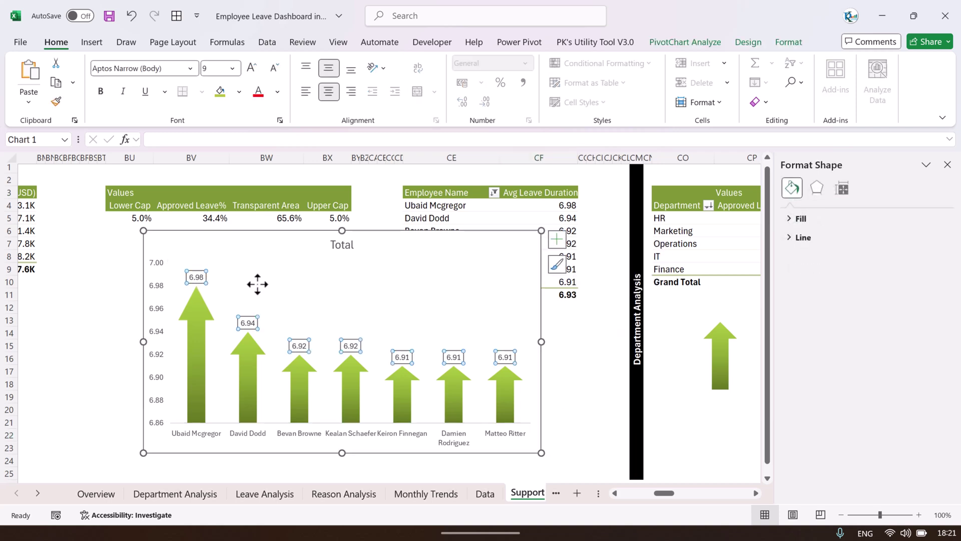
{"action": "left_click", "coordinate": [277, 91]}
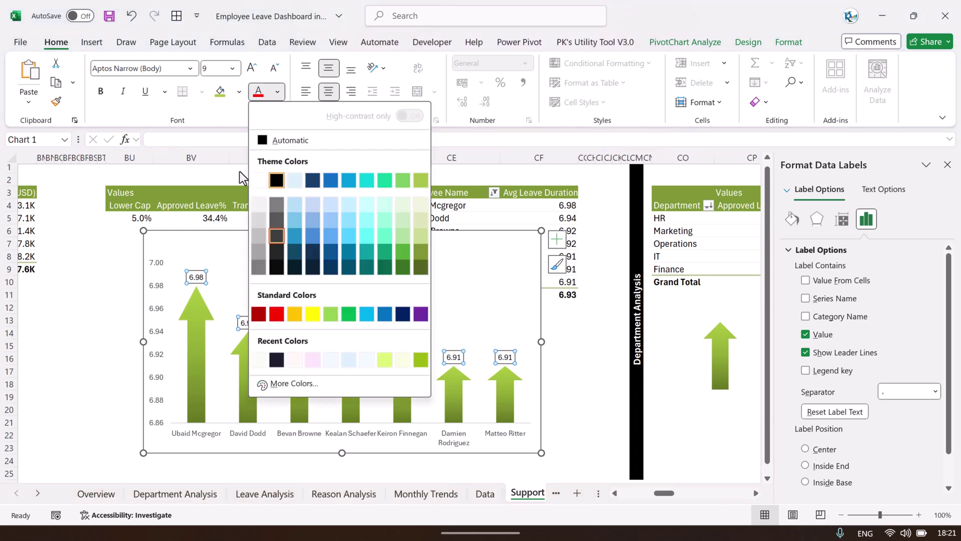
{"action": "left_click", "coordinate": [276, 180]}
{"action": "left_click", "coordinate": [101, 91]}
{"action": "left_click", "coordinate": [274, 68]}
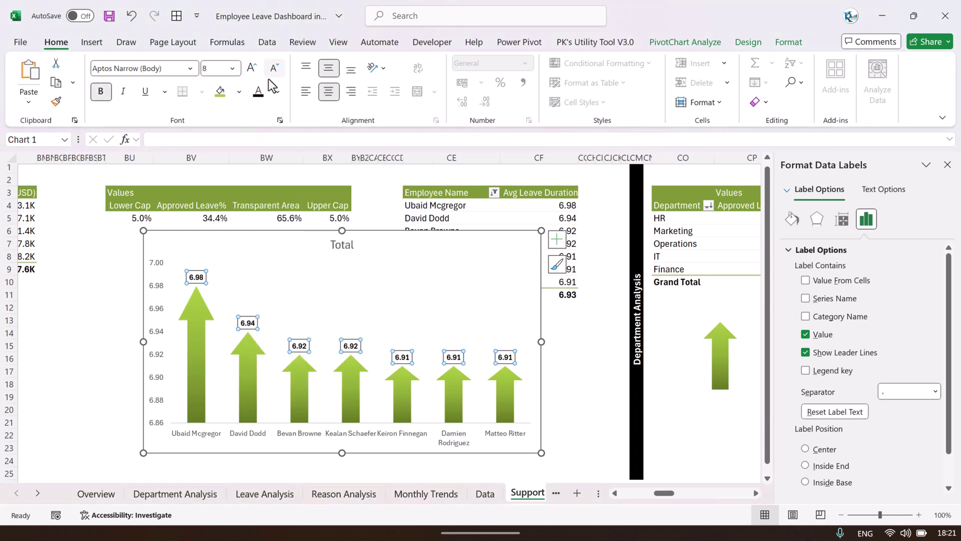
Make the arrow chart's vertical and horizontal axis labels bold and reduce the employee name labels to size 8.
{"action": "left_click", "coordinate": [153, 301]}
{"action": "key", "text": "ctrl+b"}
{"action": "left_click", "coordinate": [253, 434]}
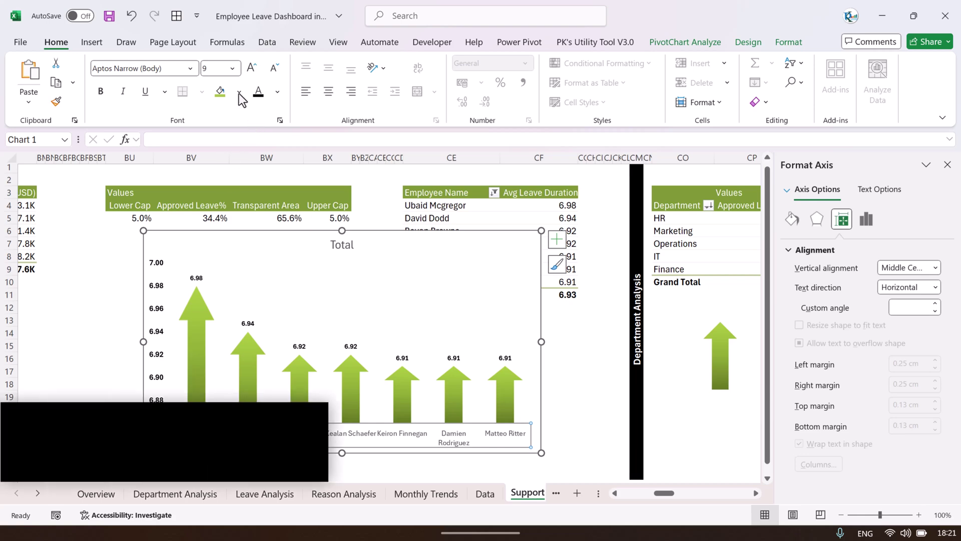
{"action": "key", "text": "ctrl+b"}
{"action": "left_click", "coordinate": [274, 67]}
{"action": "left_click", "coordinate": [594, 355]}
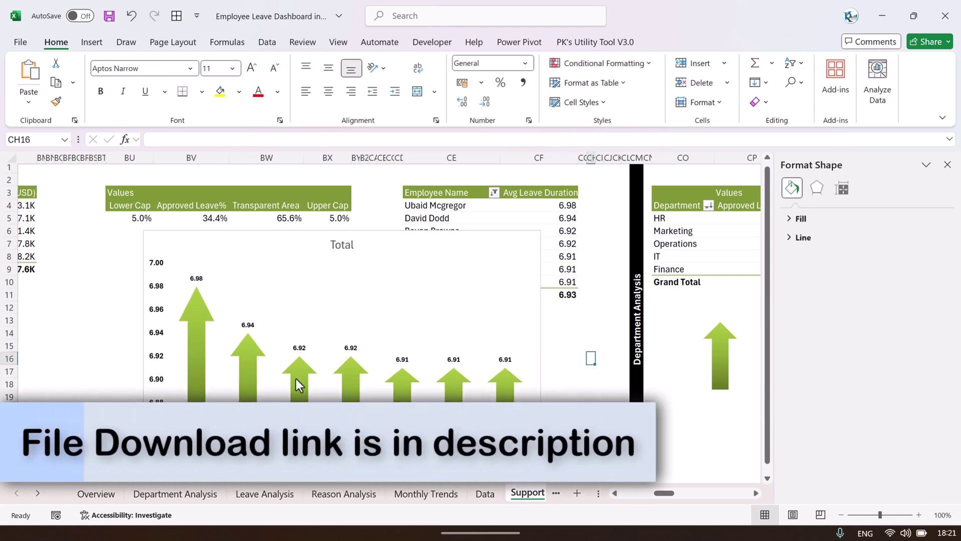
Compare the Support sheet's arrow chart with the Avg. Leave Duration chart on the Overview sheet, and close the formatting pane.
{"action": "left_click", "coordinate": [95, 493]}
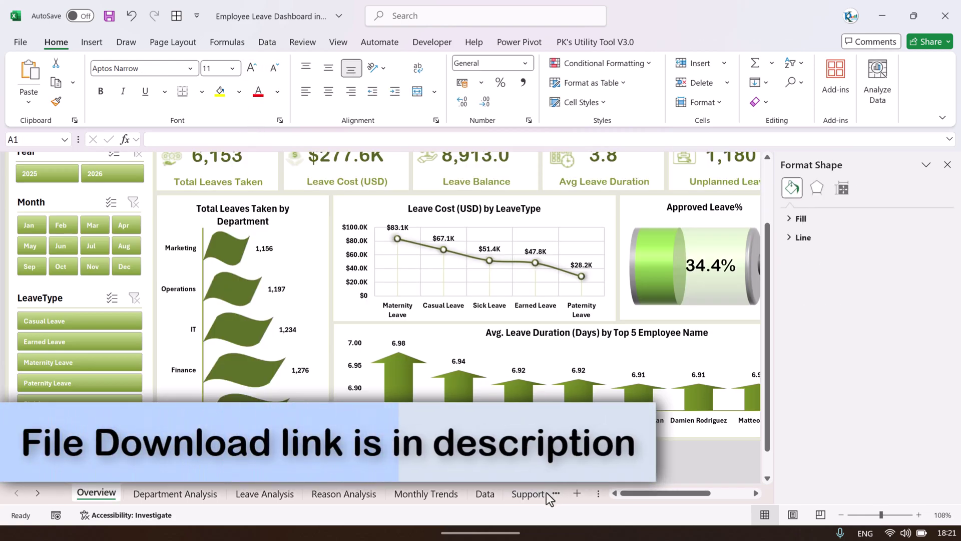
{"action": "left_click", "coordinate": [40, 492]}
{"action": "left_click", "coordinate": [472, 493]}
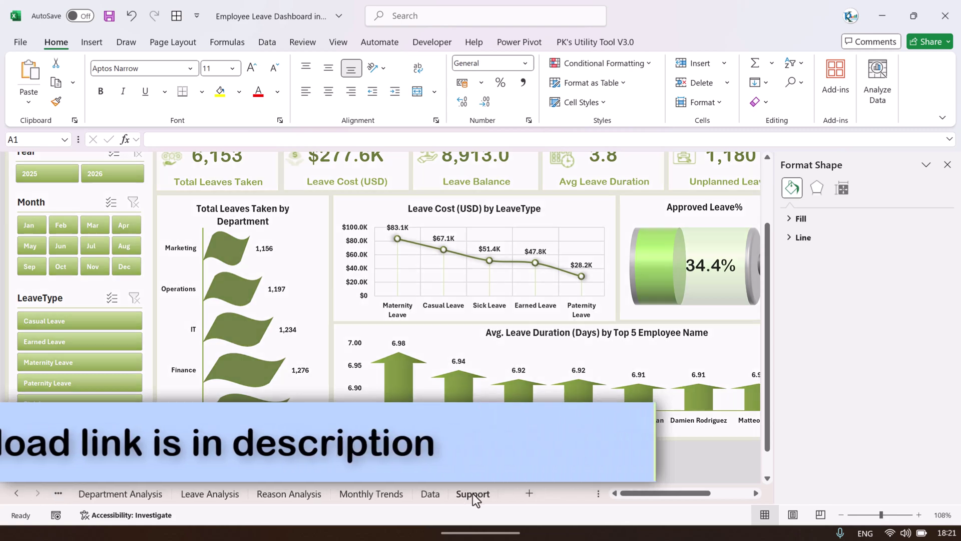
{"action": "left_click", "coordinate": [17, 494]}
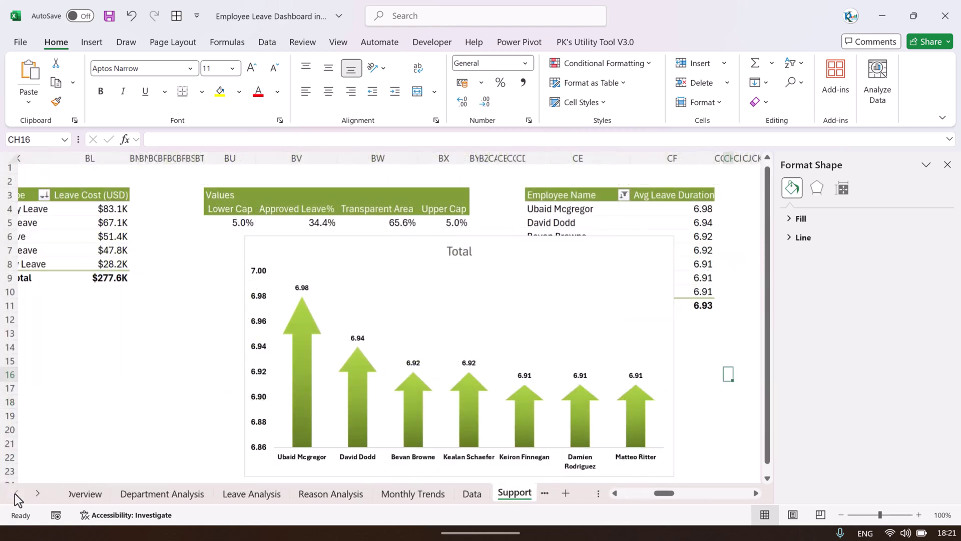
{"action": "left_click", "coordinate": [96, 493]}
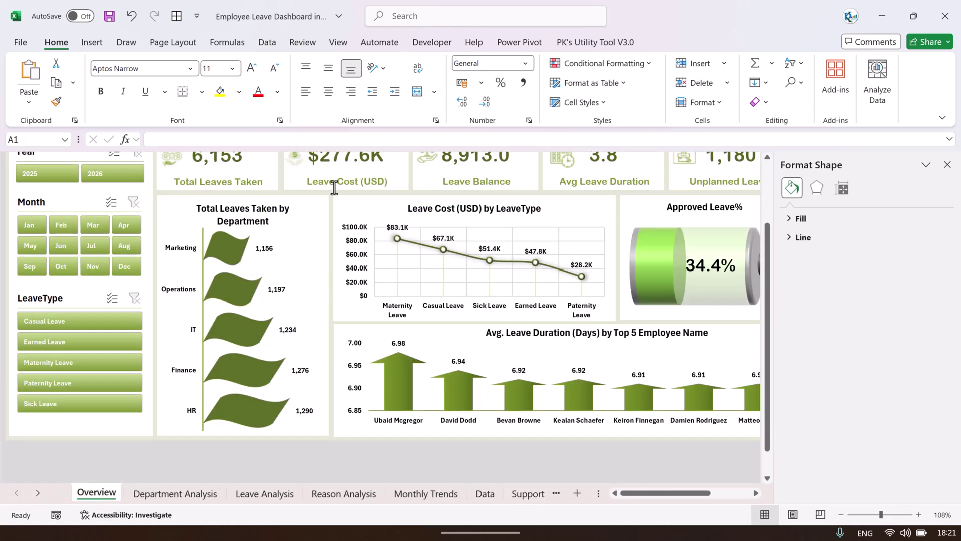
{"action": "left_click", "coordinate": [947, 165]}
Move the Overview sheet's header box aside from behind the title and navigation buttons, and undo the move.
{"action": "scroll", "coordinate": [579, 276], "scroll_direction": "up", "scroll_amount": 3}
{"action": "left_click", "coordinate": [102, 166]}
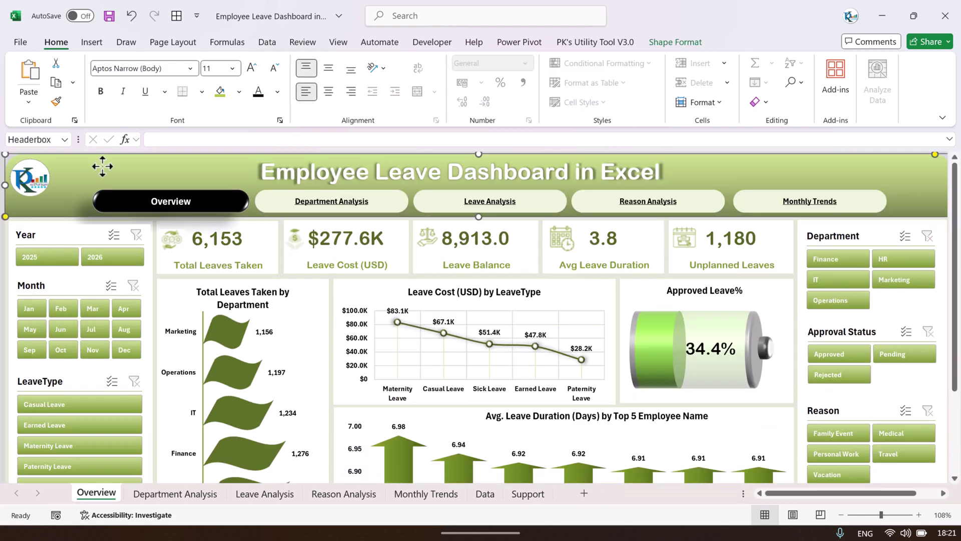
{"action": "left_click_drag", "start_coordinate": [116, 170], "coordinate": [164, 163]}
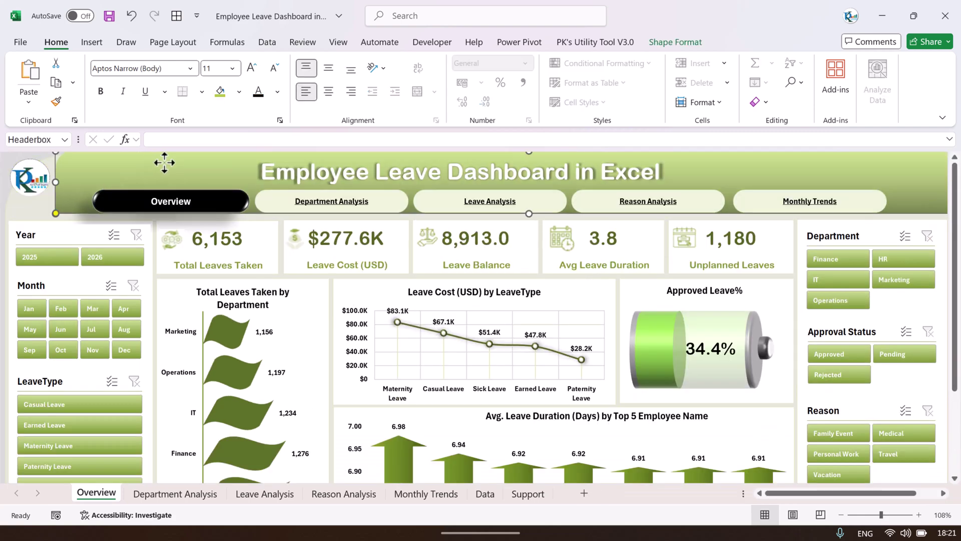
{"action": "key", "text": "ctrl+z"}
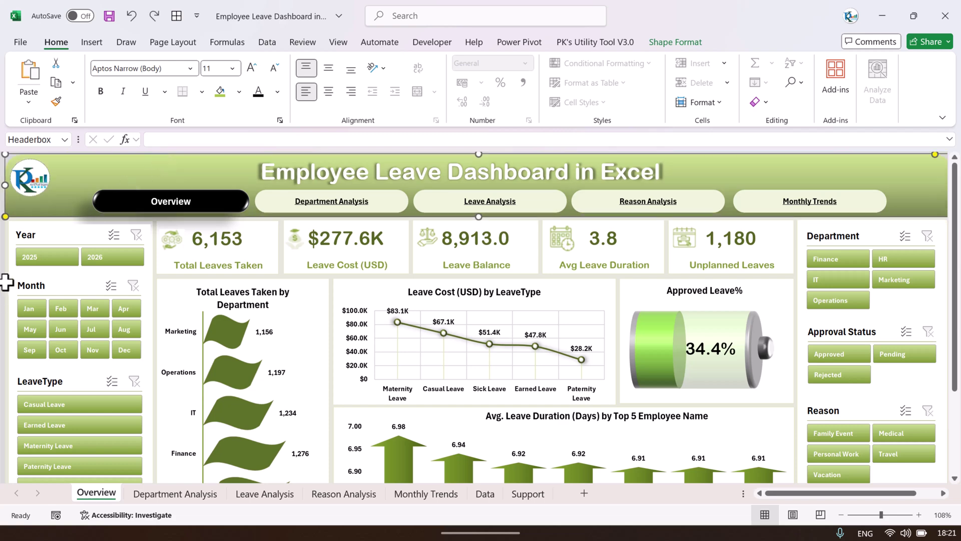
Select the dashboard's background shape, move the box behind the Total Leaves Taken by Department chart aside, and undo that move.
{"action": "scroll", "coordinate": [127, 283], "scroll_direction": "down", "scroll_amount": 5}
{"action": "left_click", "coordinate": [199, 324]}
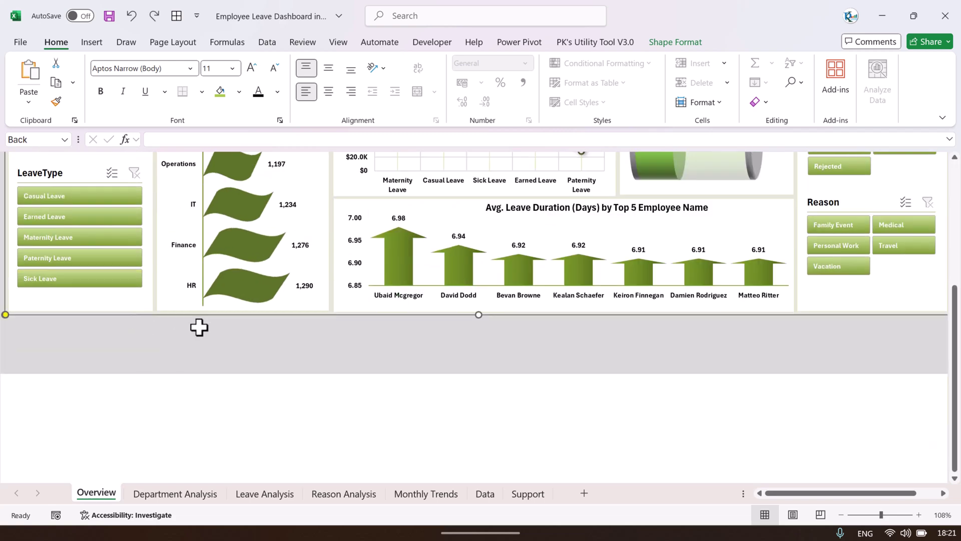
{"action": "scroll", "coordinate": [262, 293], "scroll_direction": "up", "scroll_amount": 4}
{"action": "left_click", "coordinate": [321, 250]}
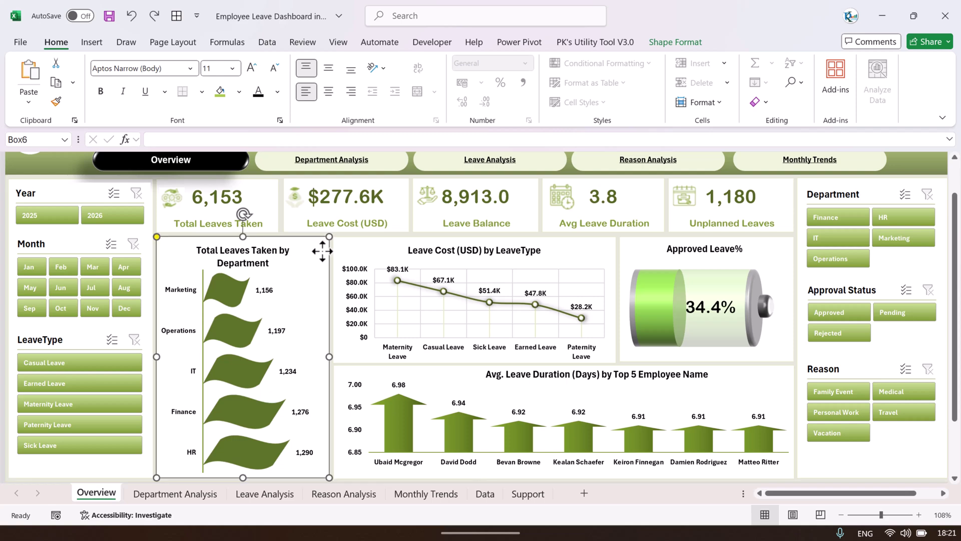
{"action": "left_click_drag", "start_coordinate": [329, 244], "coordinate": [421, 232]}
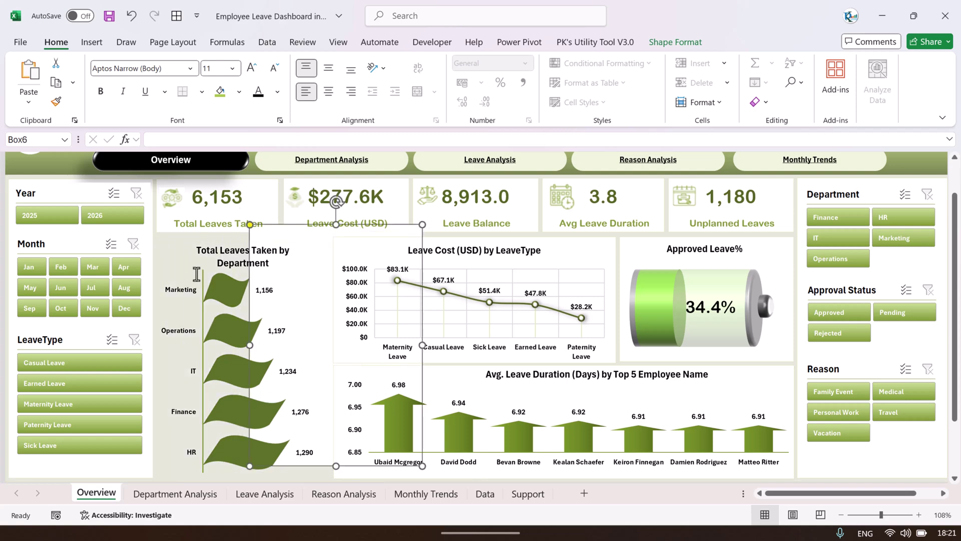
{"action": "key", "text": "ctrl+z"}
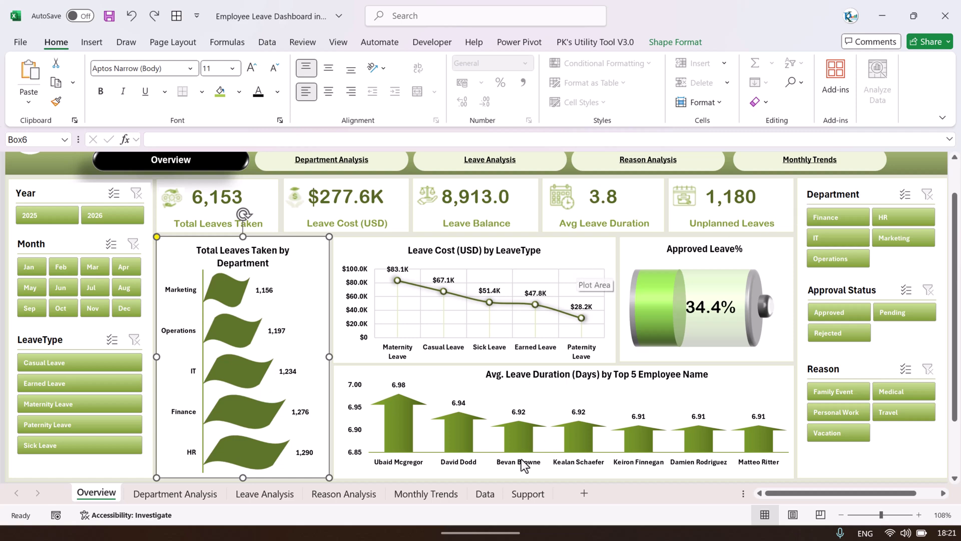
Add a new blank worksheet after the Support sheet and hide its gridlines.
{"action": "left_click", "coordinate": [526, 493]}
{"action": "scroll", "coordinate": [532, 345], "scroll_direction": "down", "scroll_amount": 3}
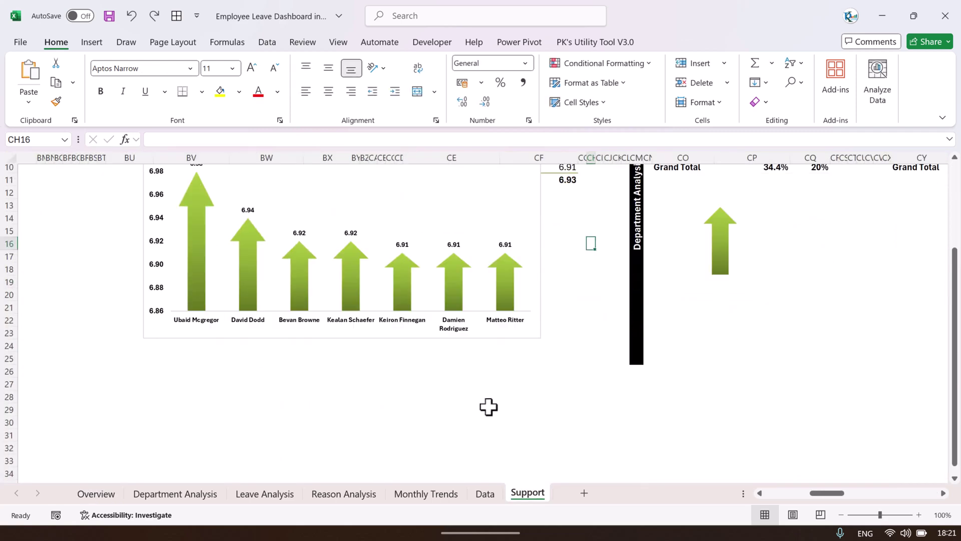
{"action": "left_click", "coordinate": [584, 492]}
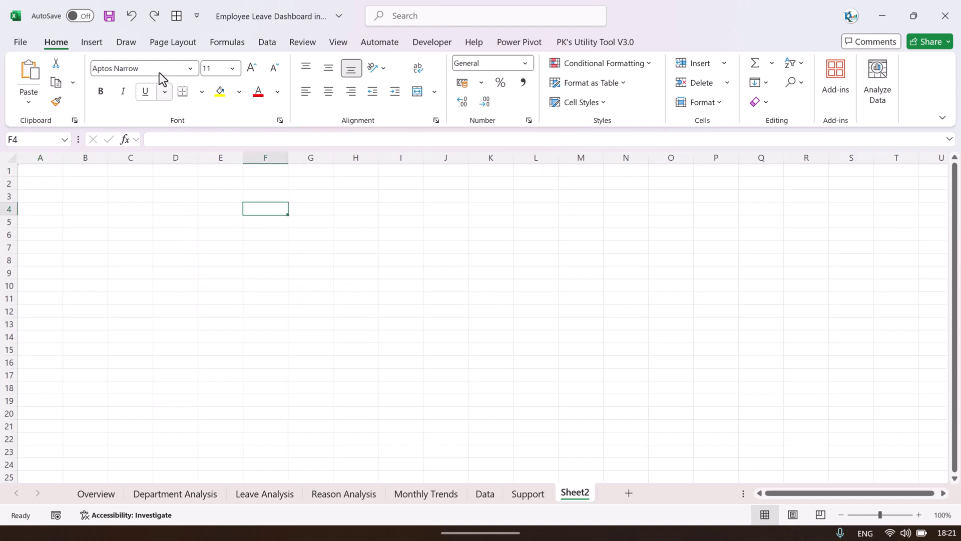
{"action": "left_click", "coordinate": [337, 42]}
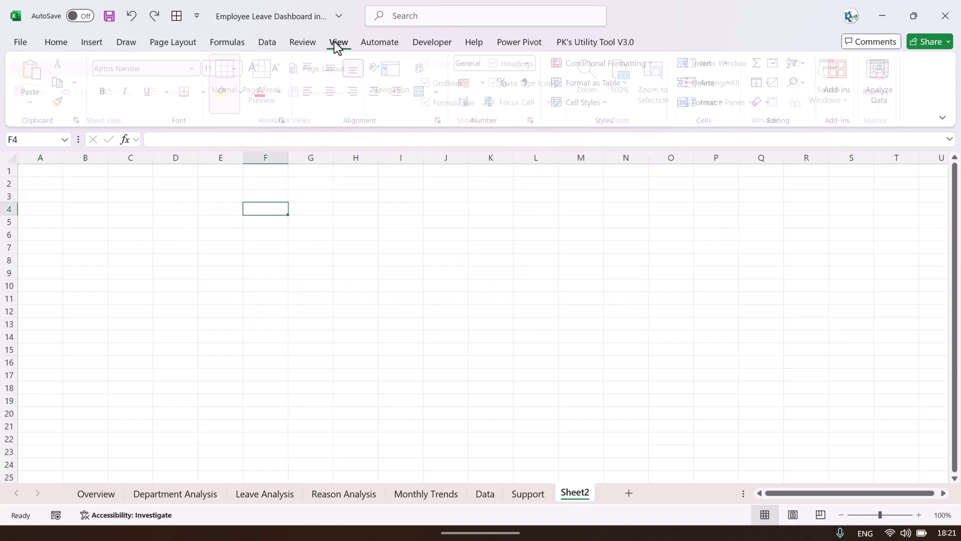
{"action": "left_click", "coordinate": [446, 85]}
{"action": "left_click", "coordinate": [403, 206]}
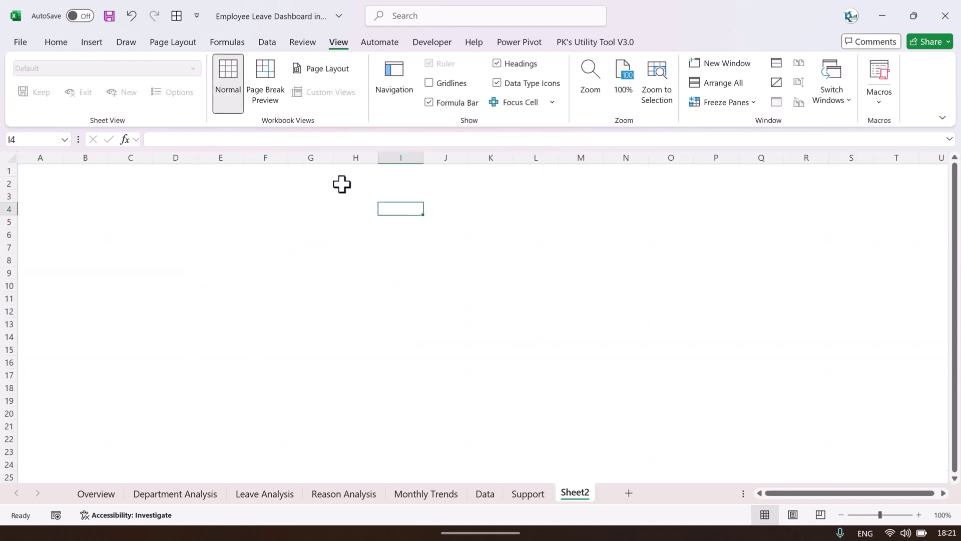
Draw a rectangle about 4.51 cm wide and 2.37 cm high over columns D to G on the new sheet.
{"action": "left_click", "coordinate": [93, 43]}
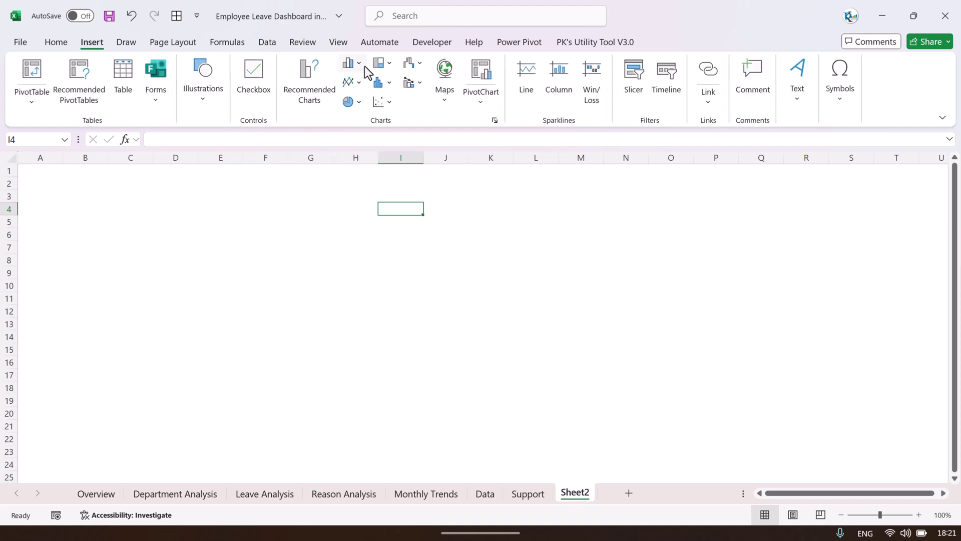
{"action": "left_click", "coordinate": [203, 80]}
{"action": "left_click", "coordinate": [226, 145]}
{"action": "left_click", "coordinate": [284, 205]}
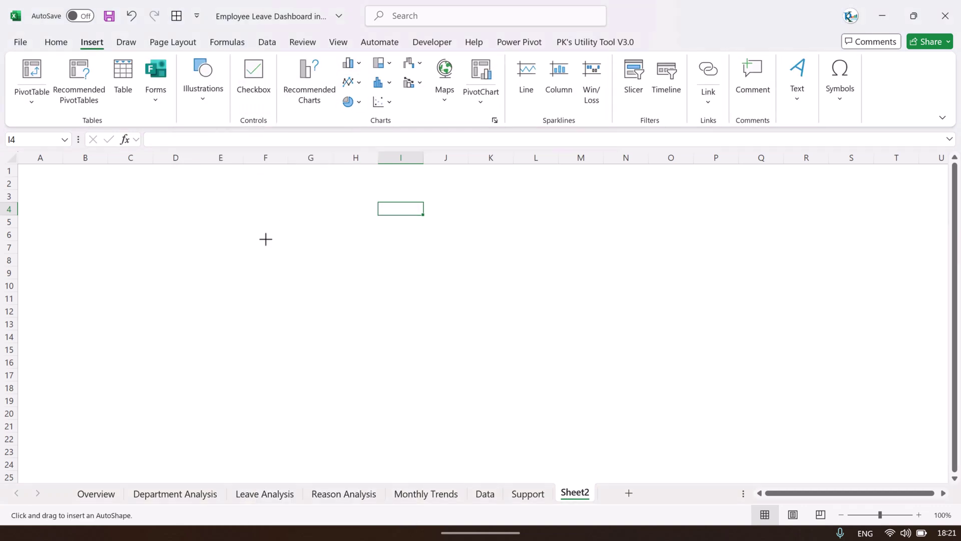
{"action": "left_click_drag", "start_coordinate": [197, 239], "coordinate": [309, 298]}
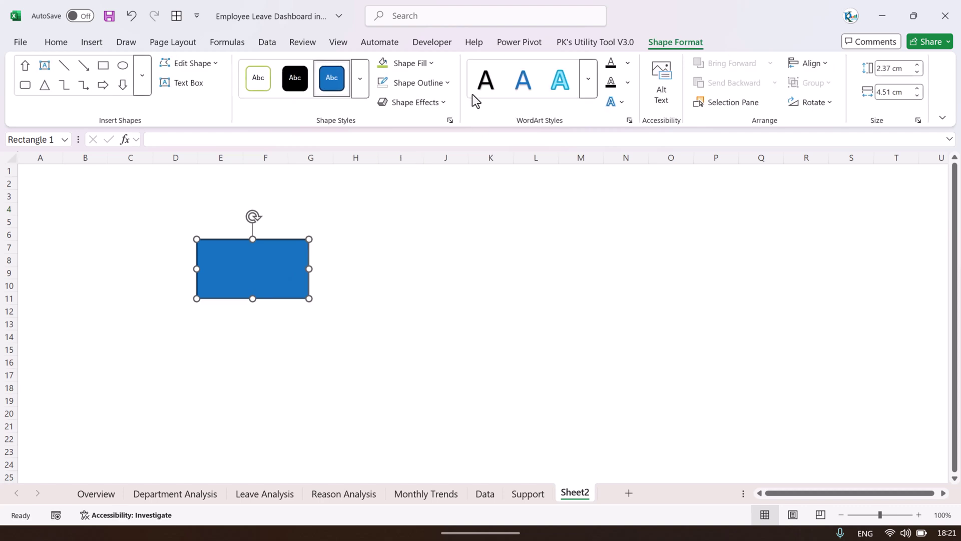
Give the rectangle an olive-green outline and a white fill.
{"action": "left_click", "coordinate": [407, 86]}
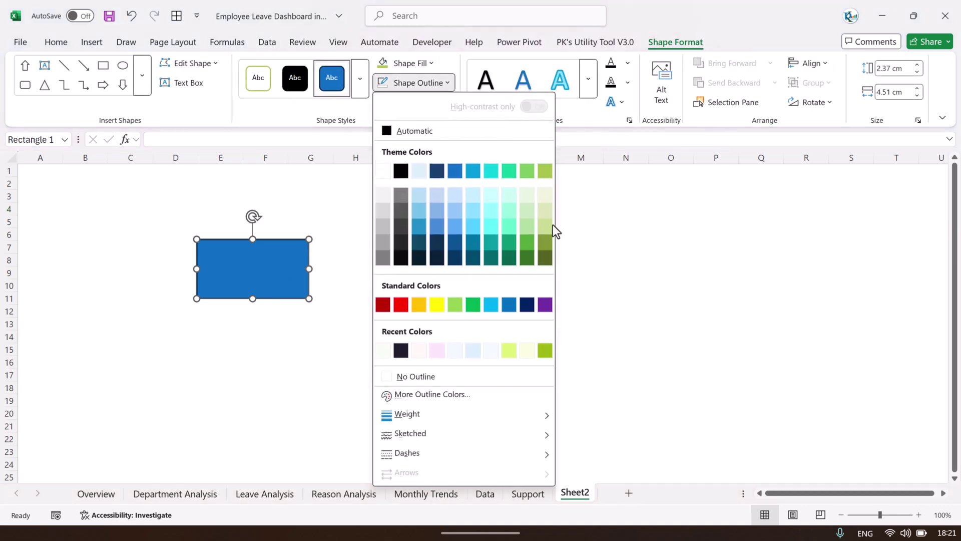
{"action": "left_click", "coordinate": [547, 242]}
{"action": "left_click", "coordinate": [410, 64]}
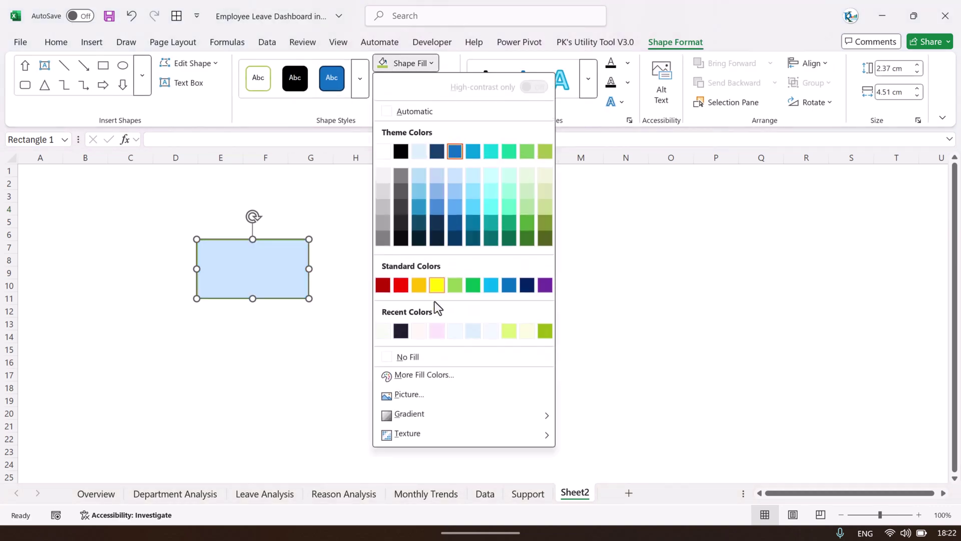
{"action": "left_click", "coordinate": [382, 152]}
{"action": "left_click", "coordinate": [401, 247]}
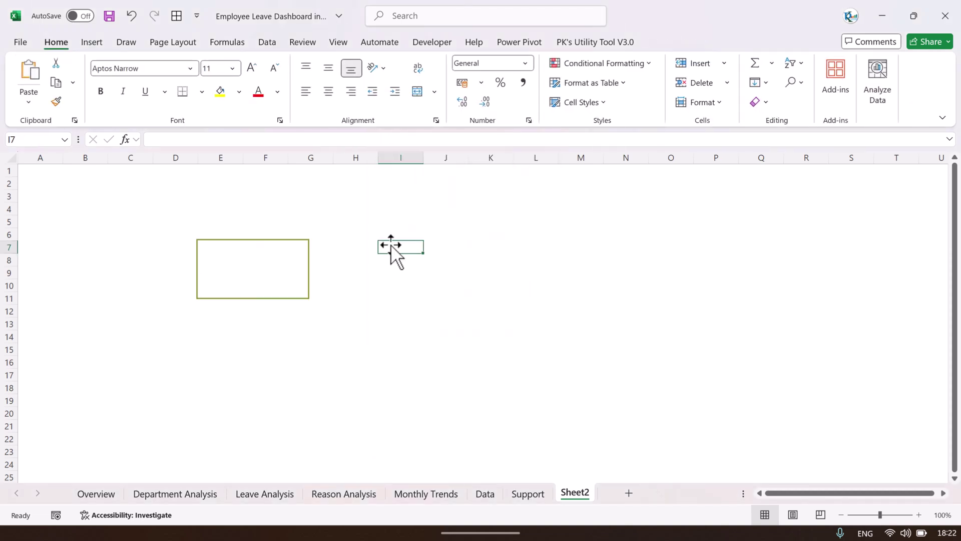
Set the rectangle's outline weight to ½ pt.
{"action": "left_click", "coordinate": [278, 260]}
{"action": "left_click", "coordinate": [414, 84]}
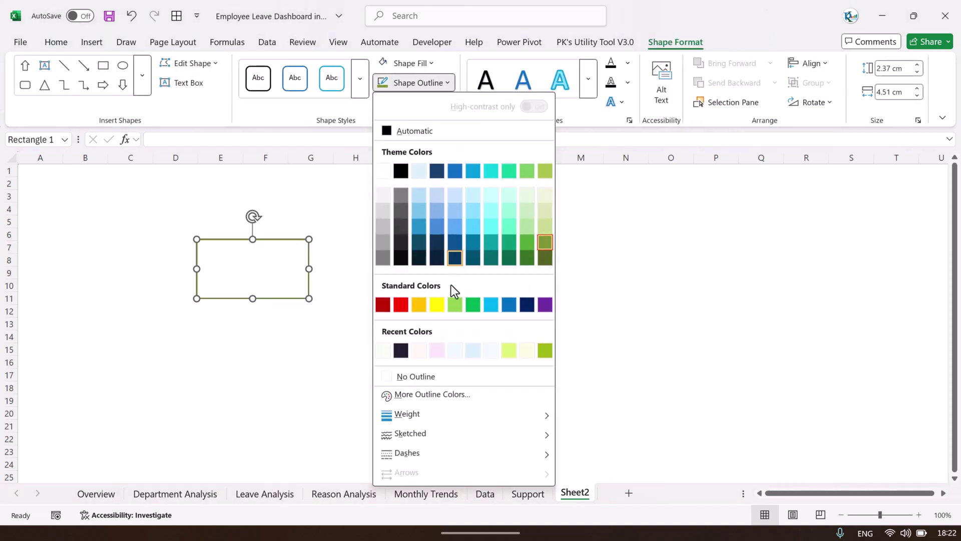
{"action": "mouse_move", "coordinate": [440, 413]}
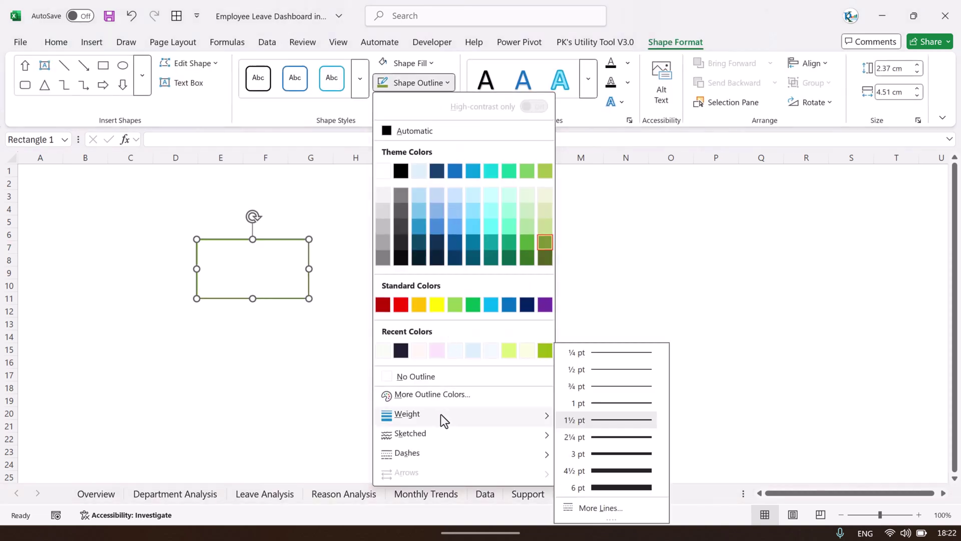
{"action": "left_click", "coordinate": [621, 371]}
{"action": "left_click", "coordinate": [391, 221]}
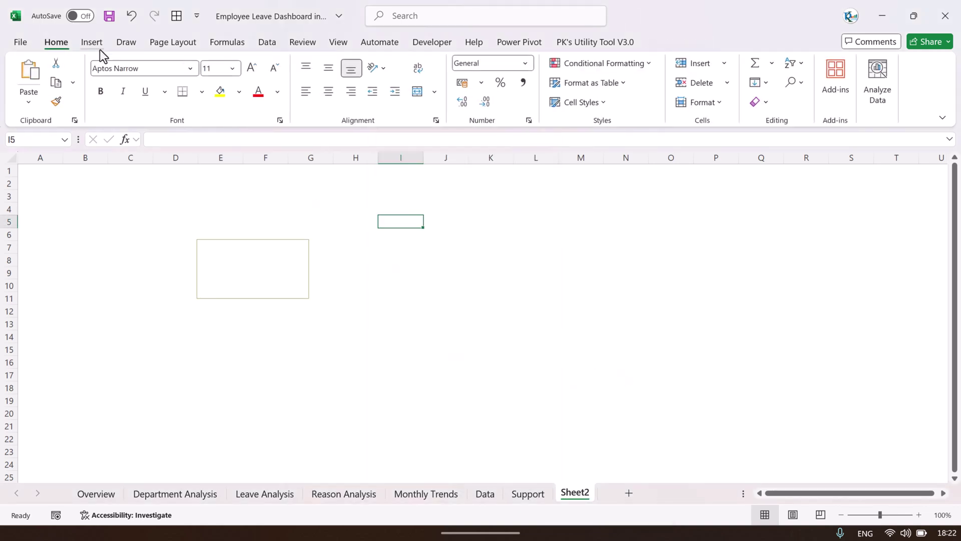
Insert a text box about 3.9 cm wide and 0.58 cm high in the lower part of the rectangle.
{"action": "left_click", "coordinate": [98, 49]}
{"action": "left_click", "coordinate": [811, 108]}
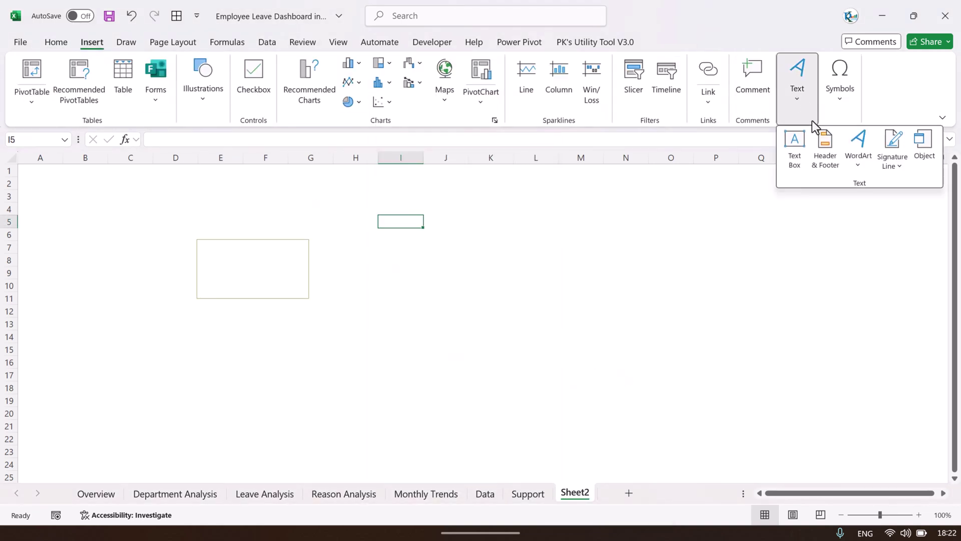
{"action": "left_click", "coordinate": [794, 147]}
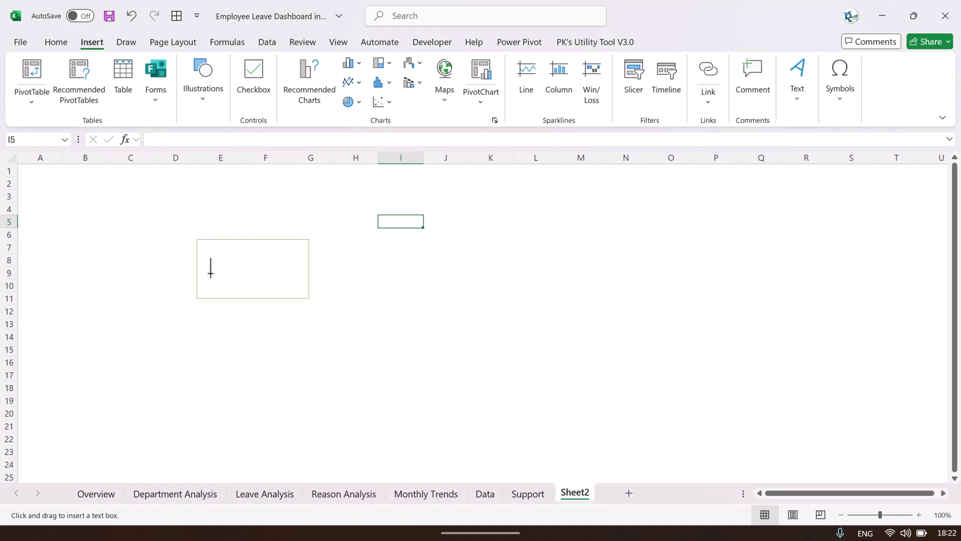
{"action": "left_click_drag", "start_coordinate": [278, 290], "coordinate": [303, 294]}
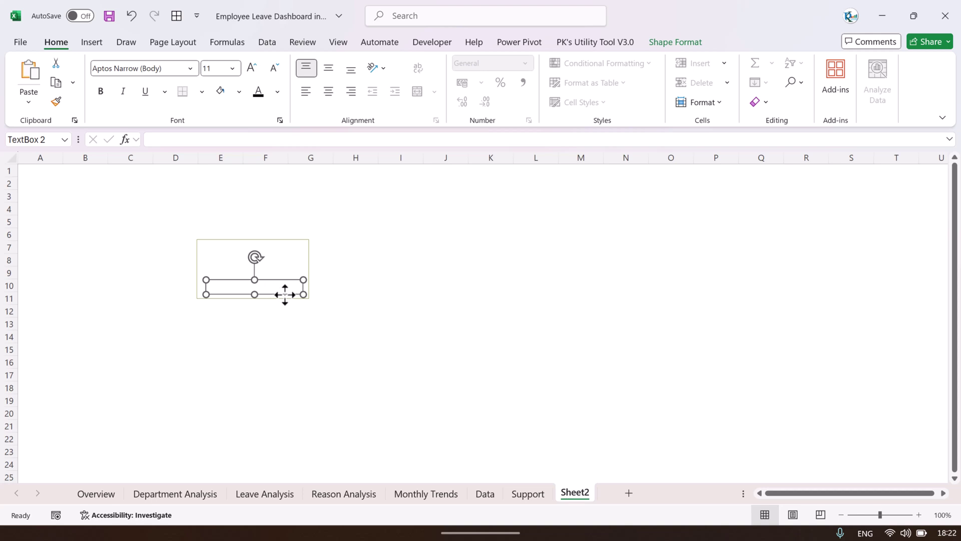
Link the text box to the Total Leaves Taken heading with the formula =Support!C3.
{"action": "left_click", "coordinate": [193, 137]}
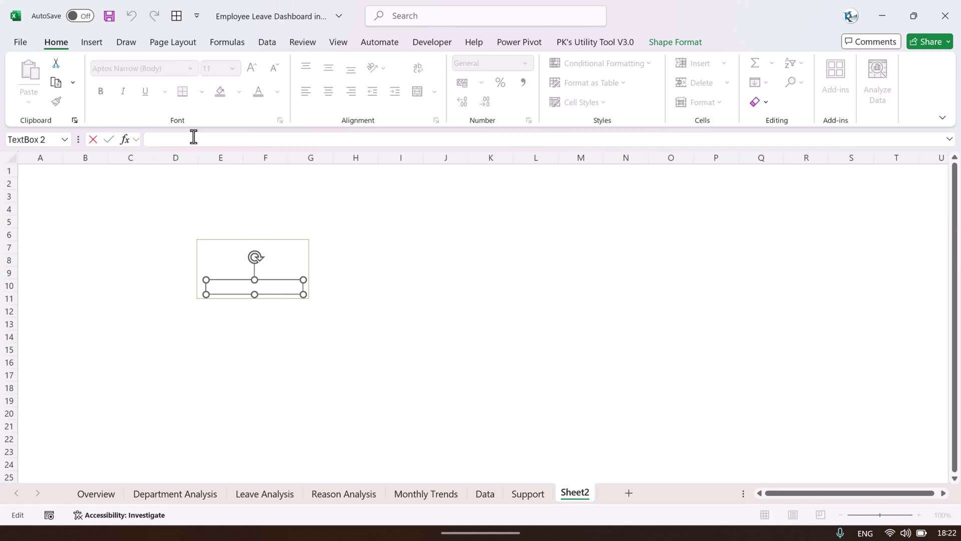
{"action": "left_click", "coordinate": [527, 493]}
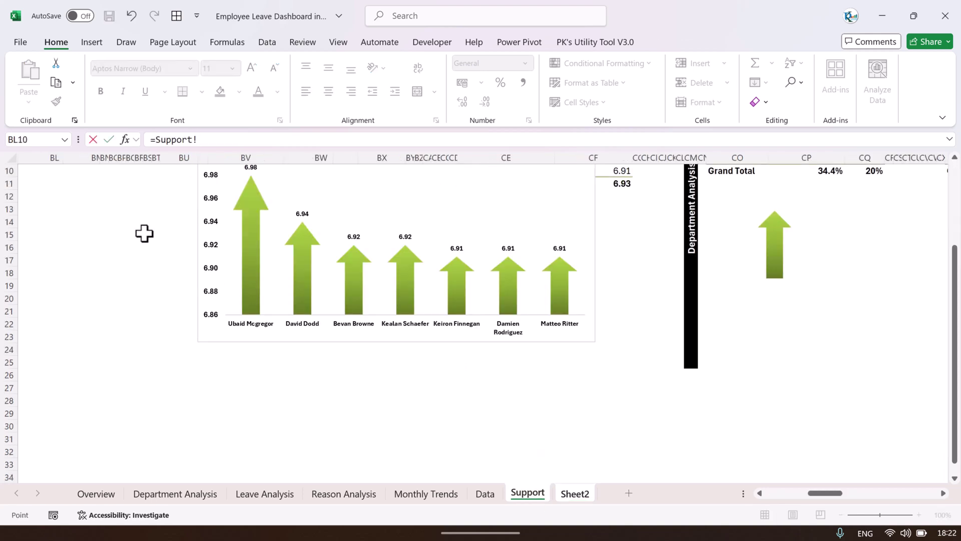
{"action": "left_click_drag", "start_coordinate": [831, 493], "coordinate": [679, 499]}
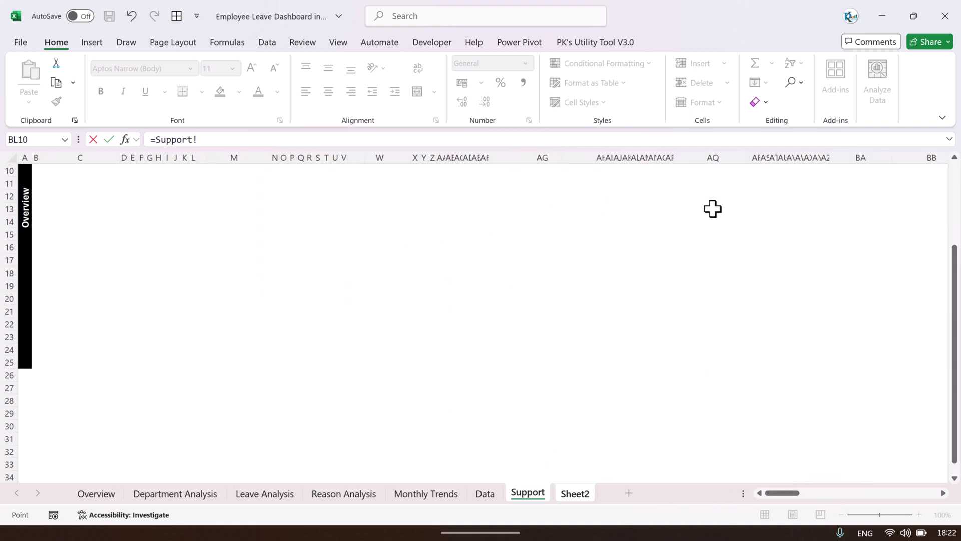
{"action": "left_click", "coordinate": [104, 196]}
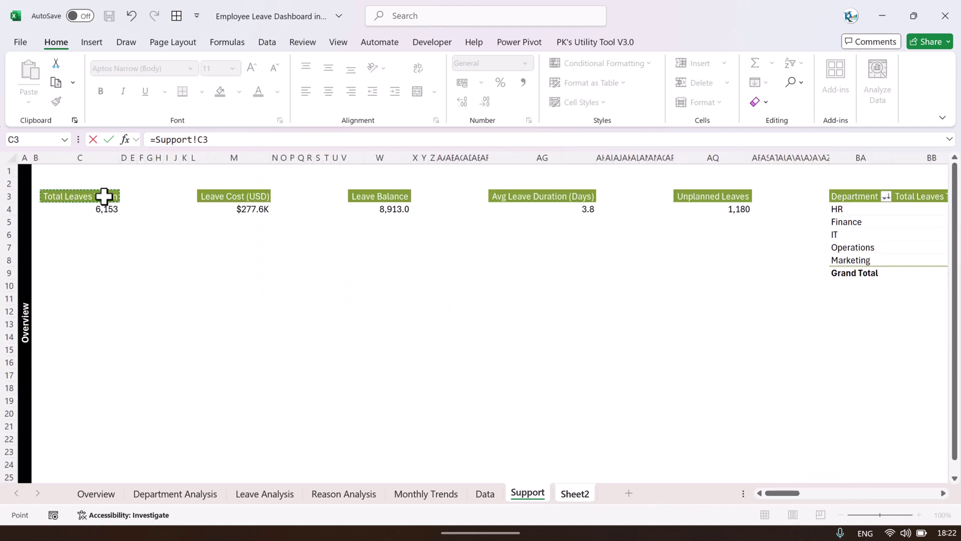
{"action": "key", "text": "Return"}
Middle-align the Total Leaves Taken label and make its text bold and olive green.
{"action": "left_click", "coordinate": [327, 70]}
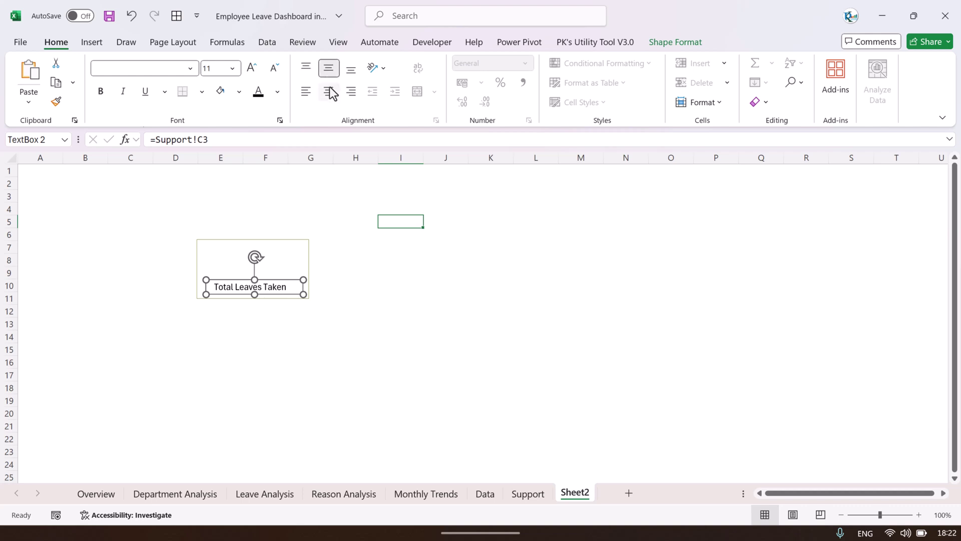
{"action": "left_click", "coordinate": [274, 95]}
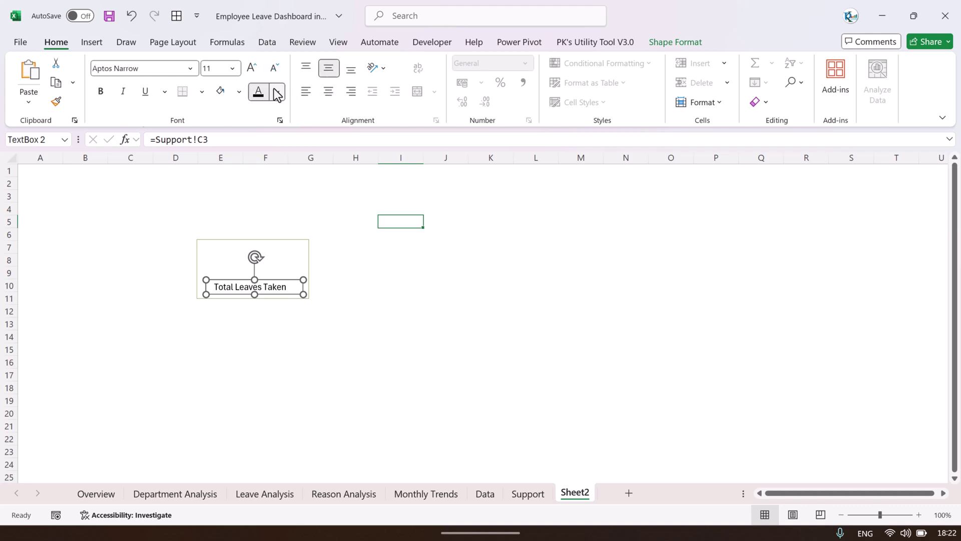
{"action": "left_click", "coordinate": [415, 246]}
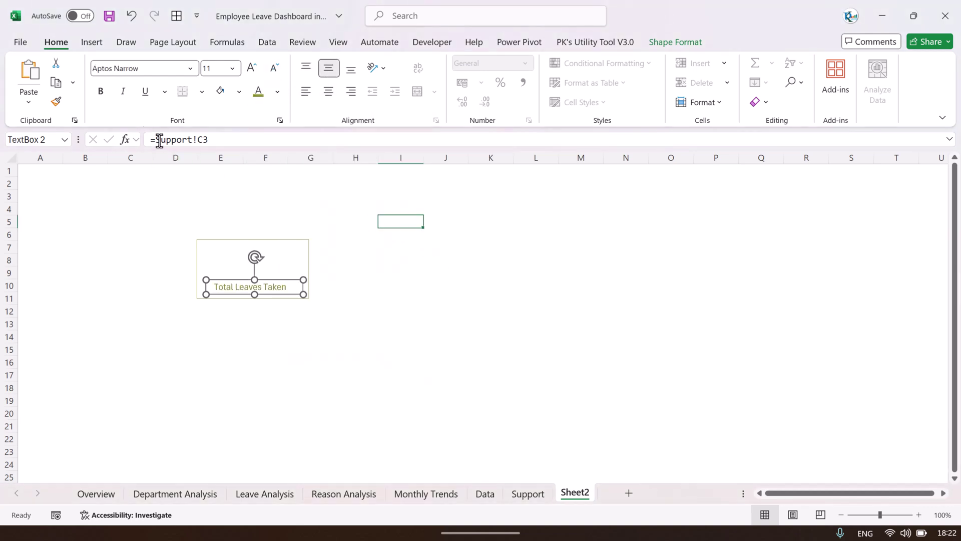
{"action": "key", "text": "ctrl+b"}
Set the label text box to no fill.
{"action": "left_click", "coordinate": [666, 42]}
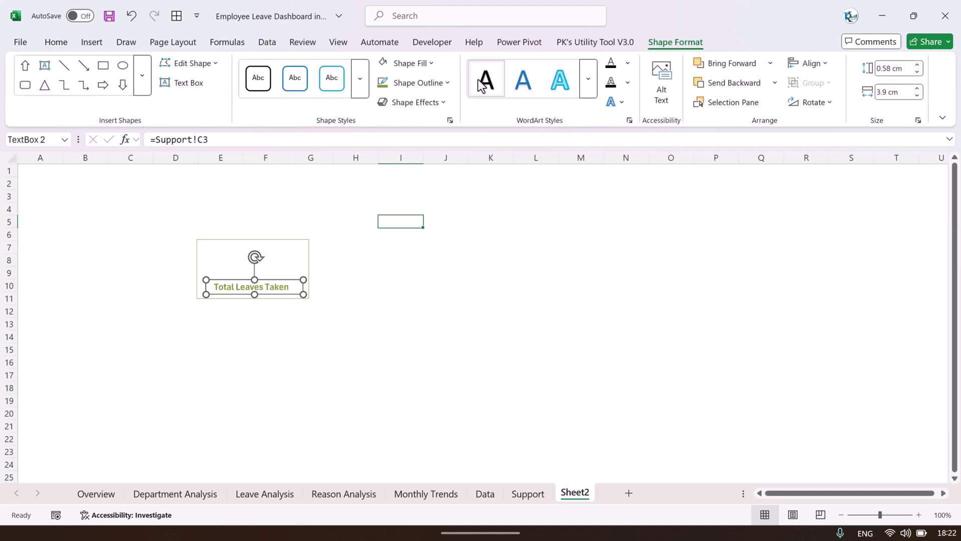
{"action": "left_click", "coordinate": [421, 63]}
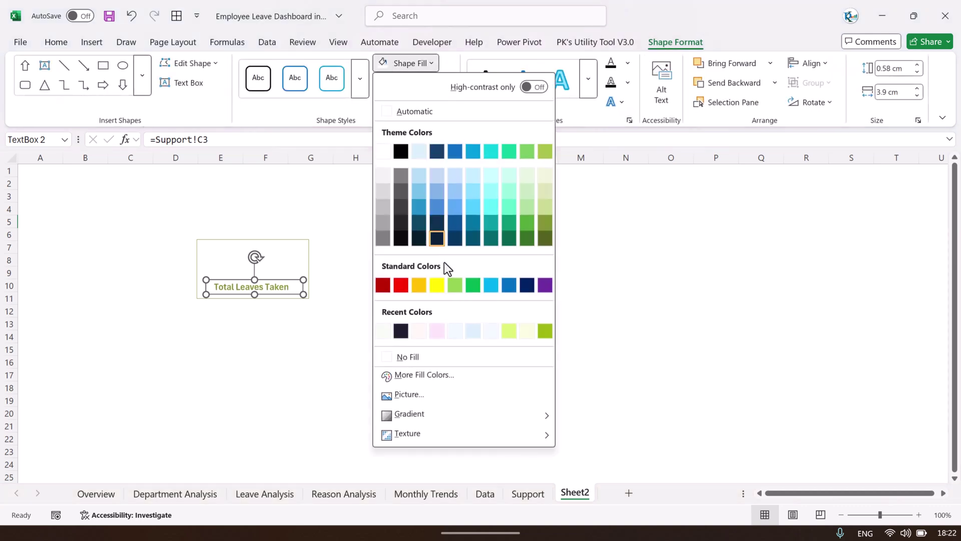
{"action": "left_click", "coordinate": [425, 358]}
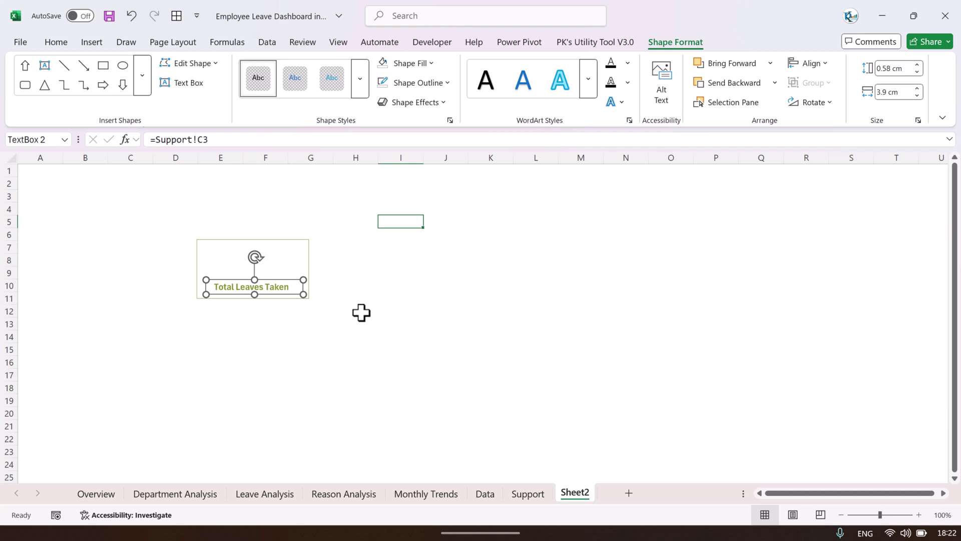
Place a copy of the label above it in the rectangle and link the copy to =Support!C4.
{"action": "left_click_drag", "start_coordinate": [289, 297], "coordinate": [289, 269]}
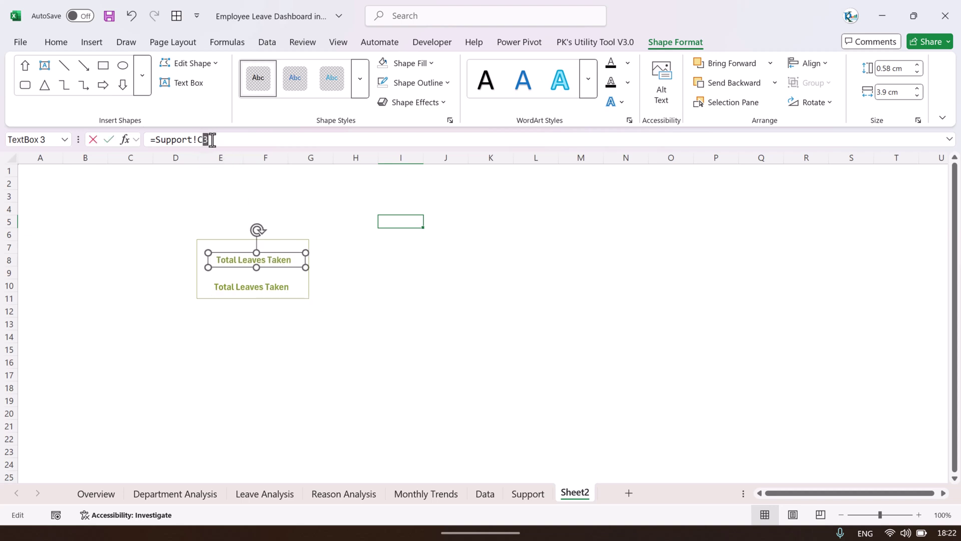
{"action": "key", "text": "Return"}
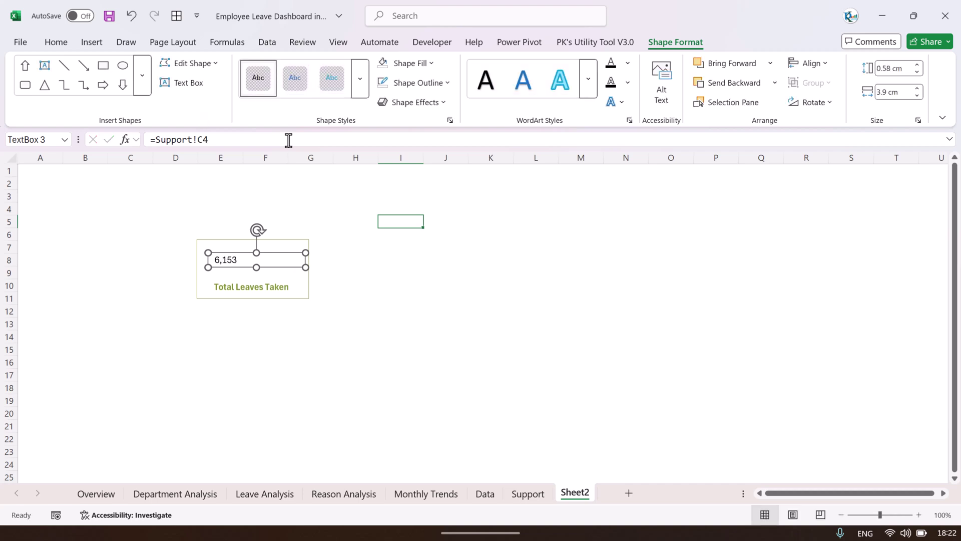
Centre the linked number and format it as bold, olive-green, 28 pt text.
{"action": "left_click", "coordinate": [55, 41]}
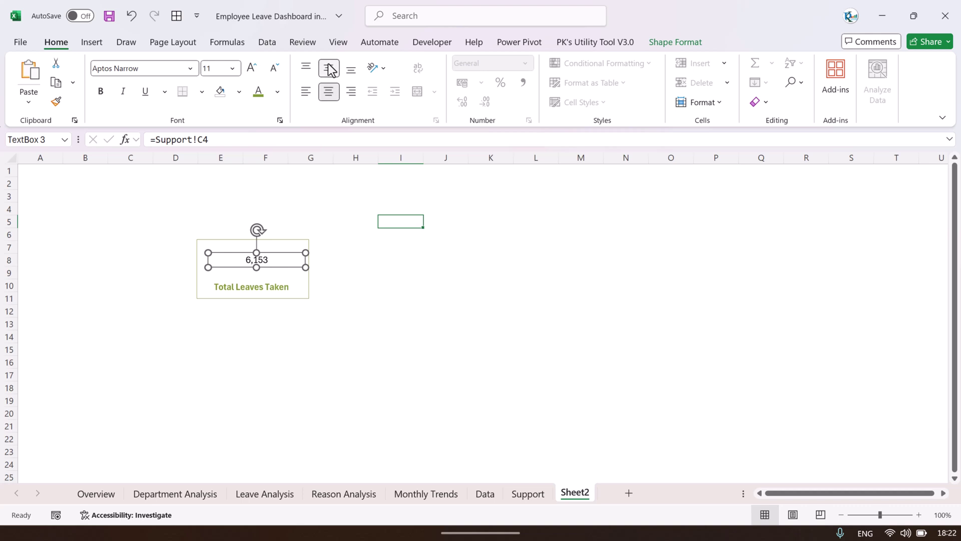
{"action": "left_click", "coordinate": [252, 68]}
{"action": "left_click", "coordinate": [251, 67]}
{"action": "left_click", "coordinate": [252, 67]}
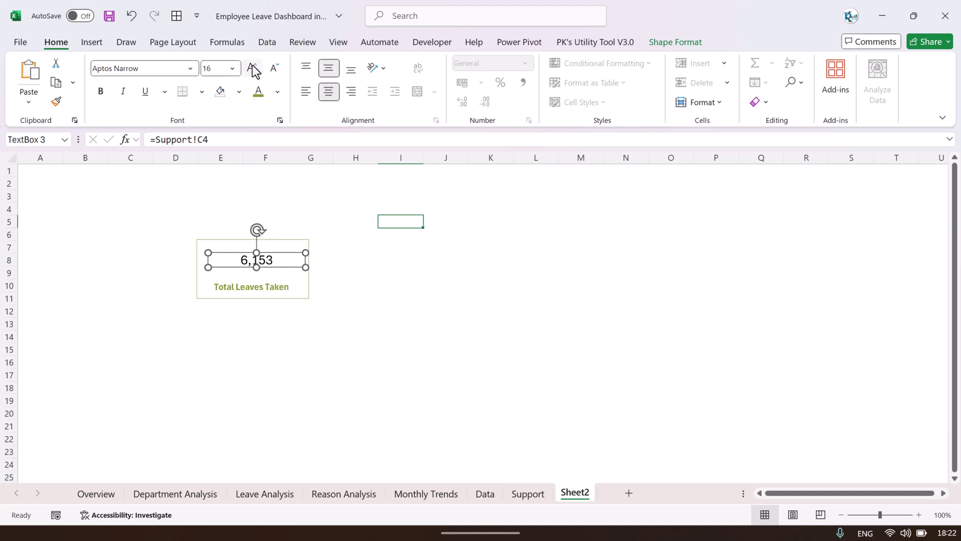
{"action": "left_click", "coordinate": [252, 67]}
{"action": "left_click", "coordinate": [251, 67]}
{"action": "left_click", "coordinate": [259, 94]}
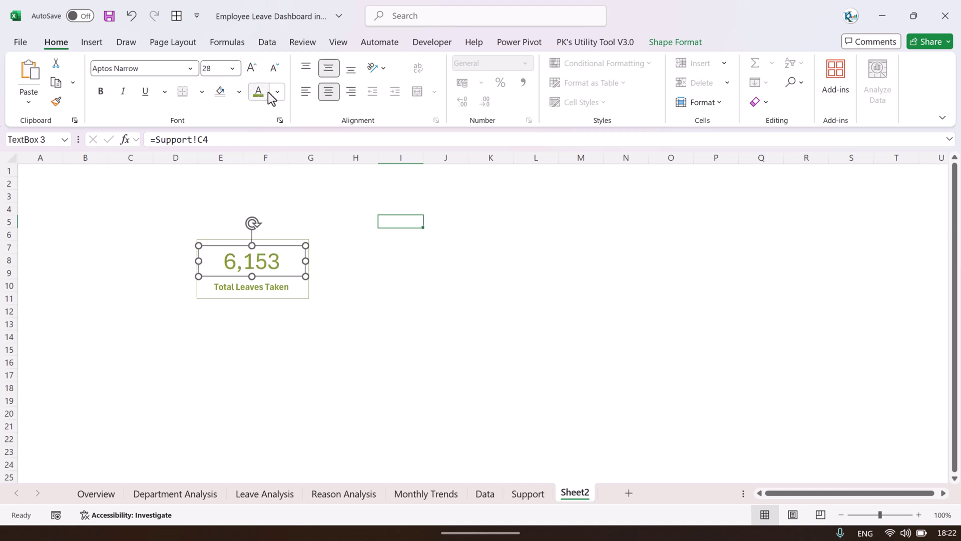
{"action": "left_click", "coordinate": [100, 91]}
{"action": "left_click", "coordinate": [356, 195]}
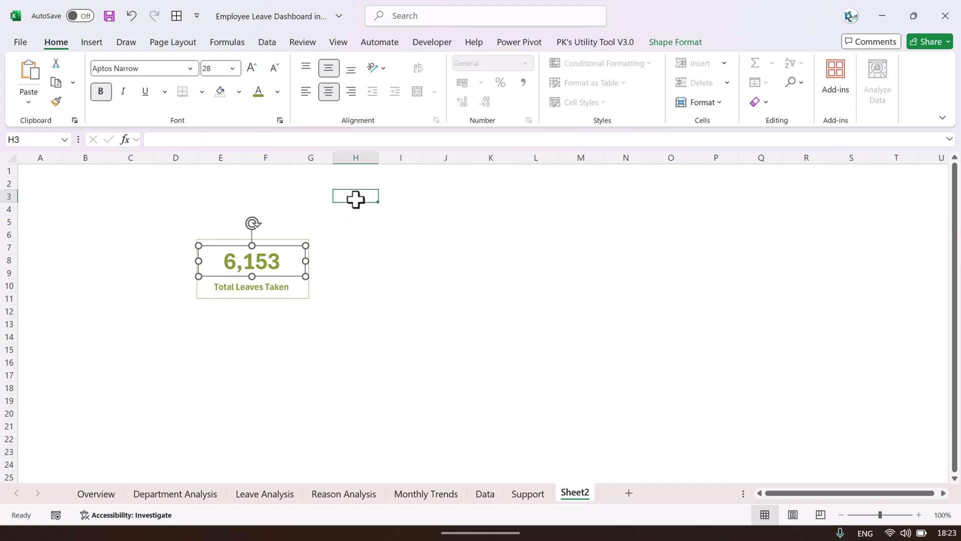
{"action": "left_click", "coordinate": [473, 249]}
Return to the Overview sheet and follow the header's navigation links through Department Analysis, Leave Analysis and Reason Analysis.
{"action": "left_click", "coordinate": [100, 496]}
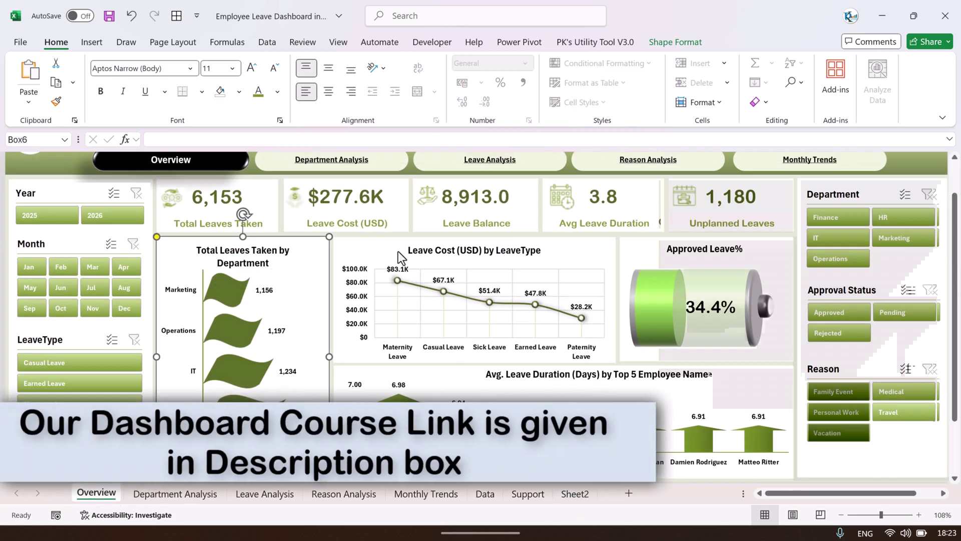
{"action": "scroll", "coordinate": [398, 252], "scroll_direction": "up", "scroll_amount": 1}
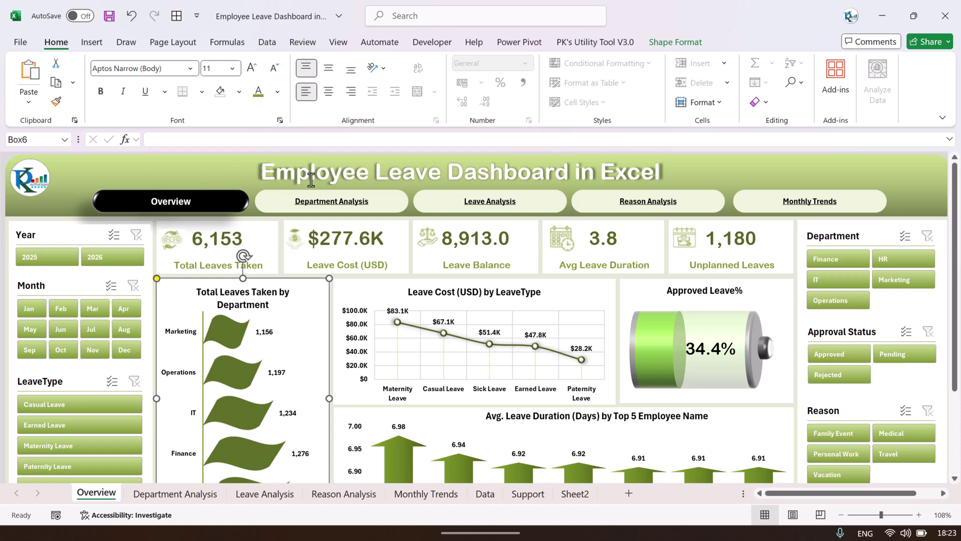
{"action": "left_click", "coordinate": [335, 210]}
{"action": "left_click", "coordinate": [489, 210]}
{"action": "left_click", "coordinate": [196, 211]}
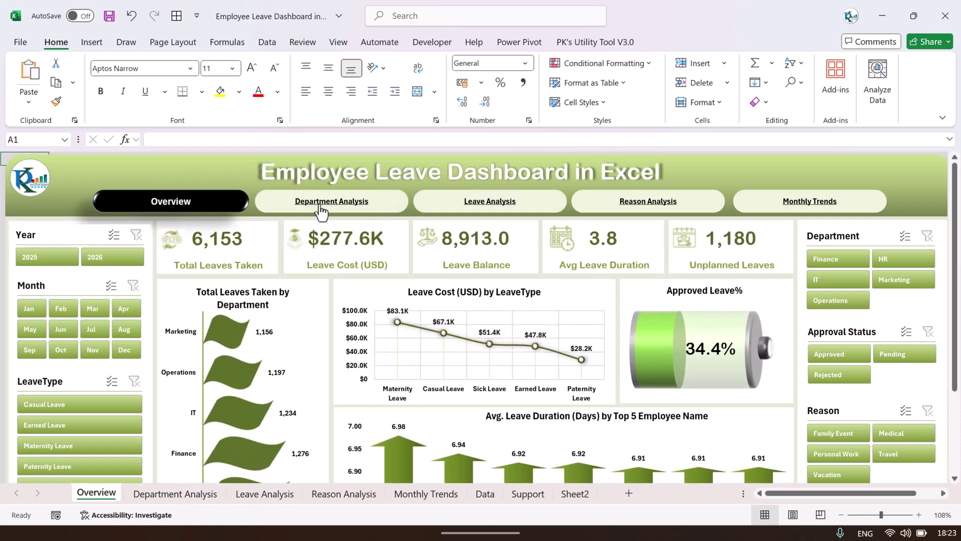
{"action": "left_click", "coordinate": [323, 210]}
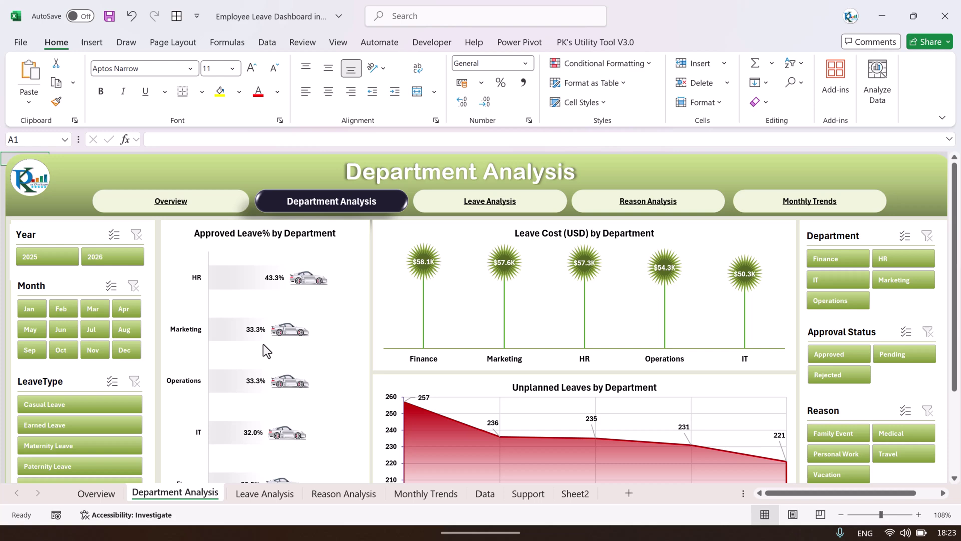
{"action": "left_click", "coordinate": [549, 211]}
{"action": "left_click", "coordinate": [574, 211]}
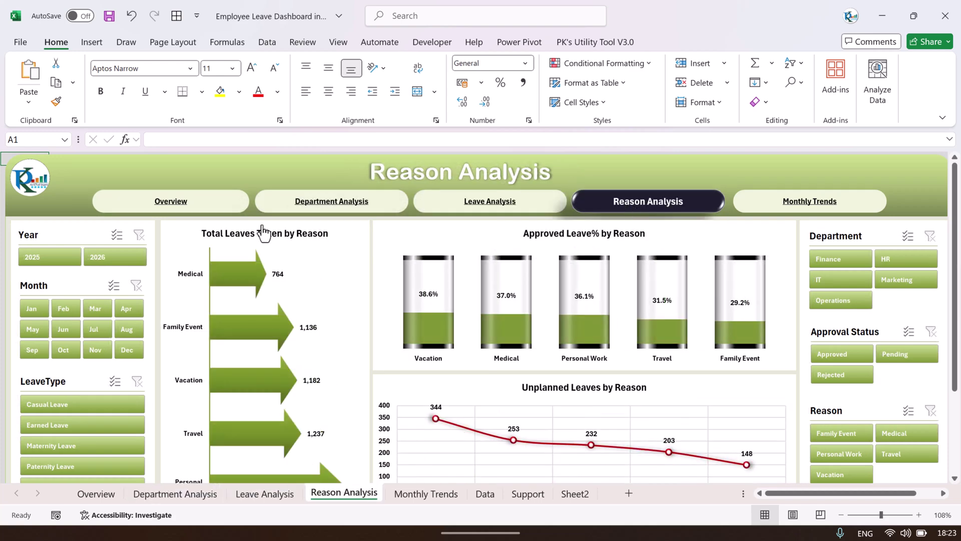